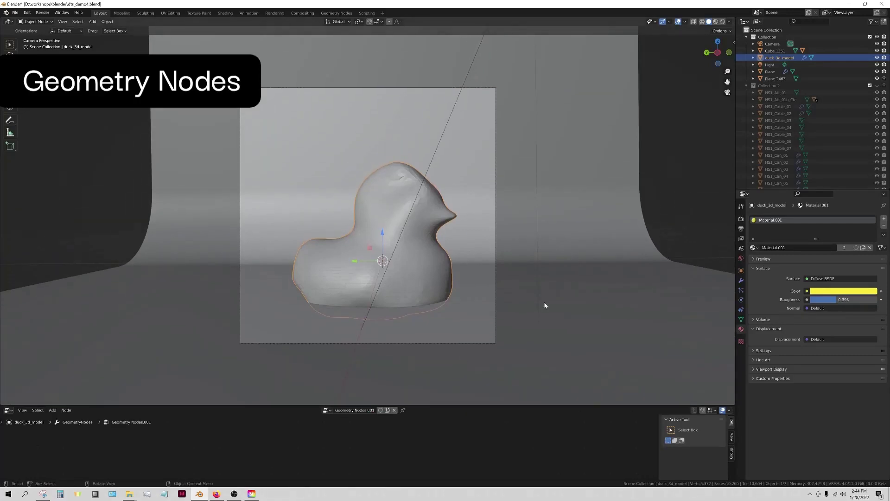
Enable Collection 2 in the scene so its parts are shown beyond the duck model.
middle_drag(545, 305, 550, 305)
scroll(550, 304, down, 4)
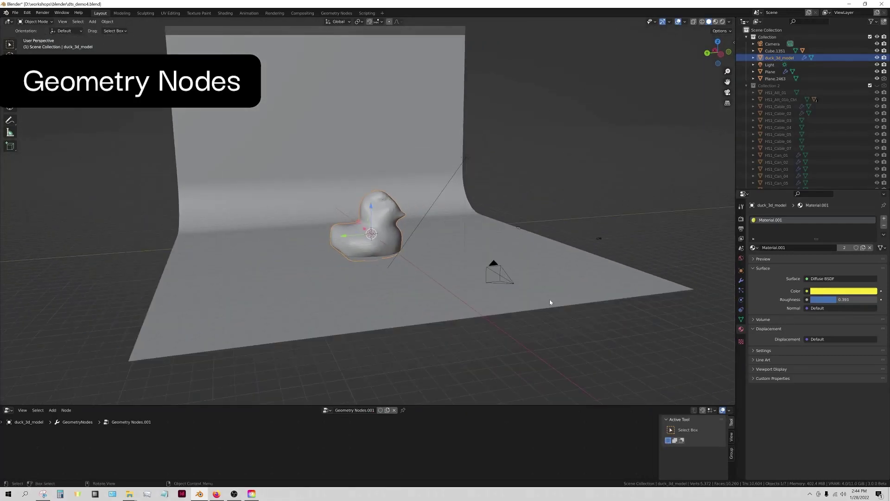
scroll(550, 301, up, 2)
click(876, 86)
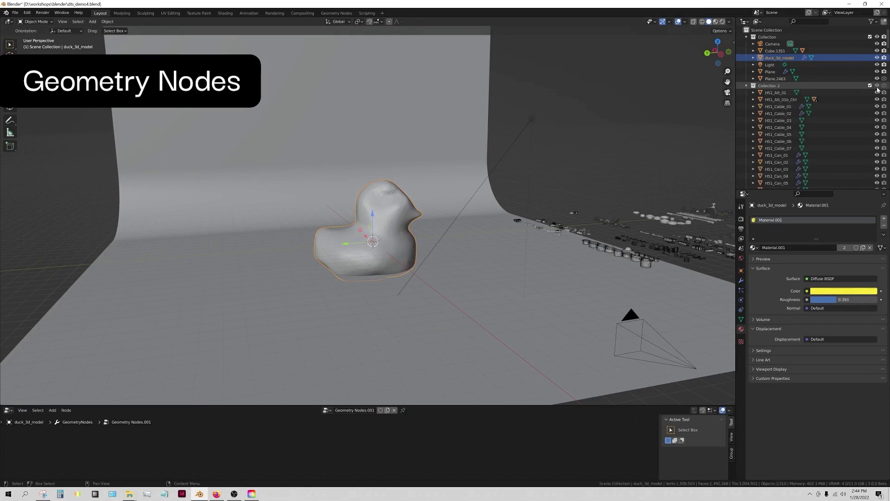
scroll(402, 256, up, 4)
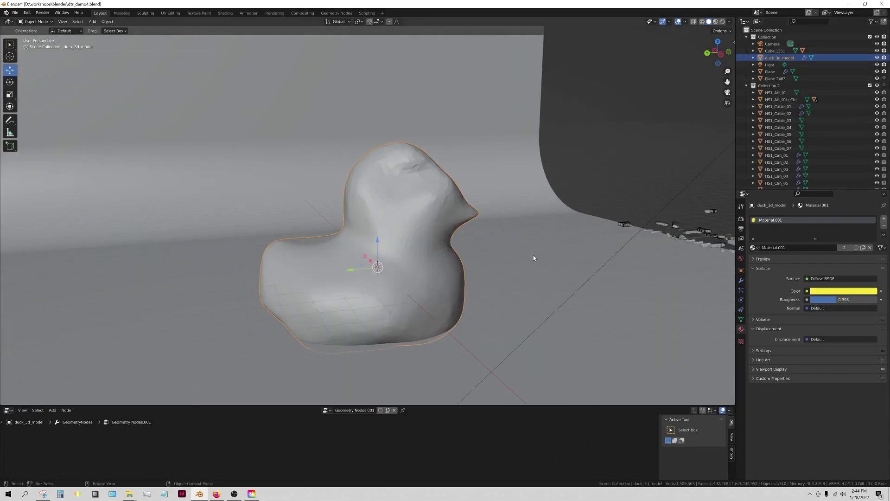
middle_drag(532, 256, 508, 247)
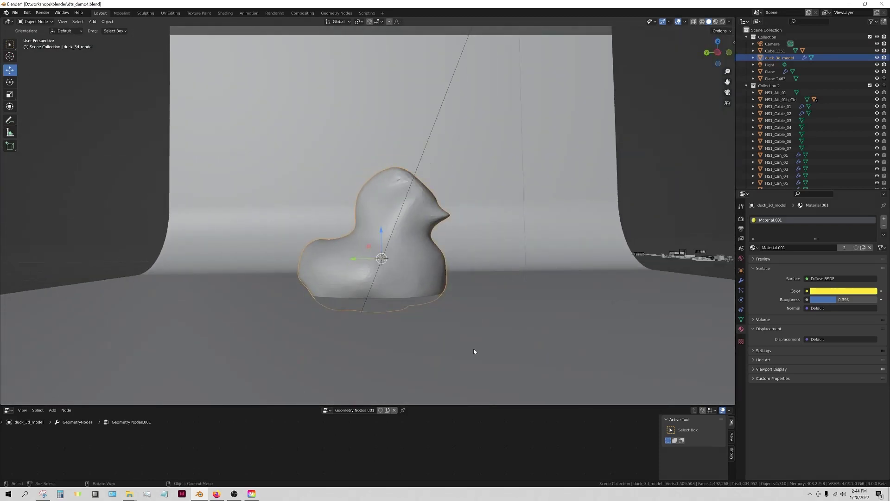
middle_drag(515, 278, 343, 277)
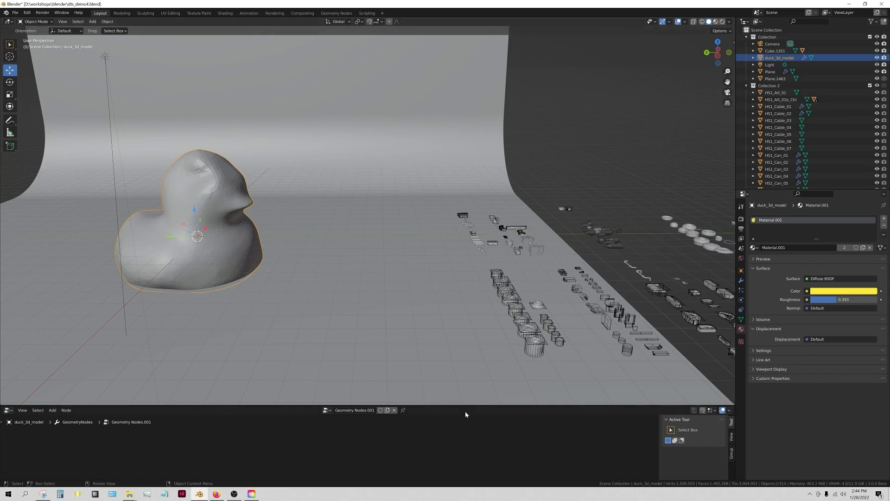
Enlarge the area below the 3D viewport and set it to the Geometry Node Editor, with the node tree in view.
drag(417, 405, 380, 333)
scroll(360, 393, up, 1)
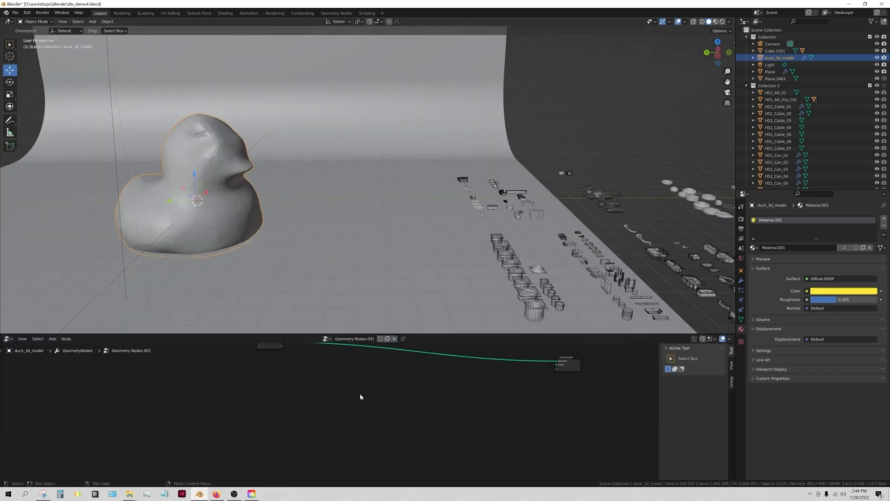
scroll(359, 393, down, 3)
middle_drag(364, 387, 360, 431)
click(9, 338)
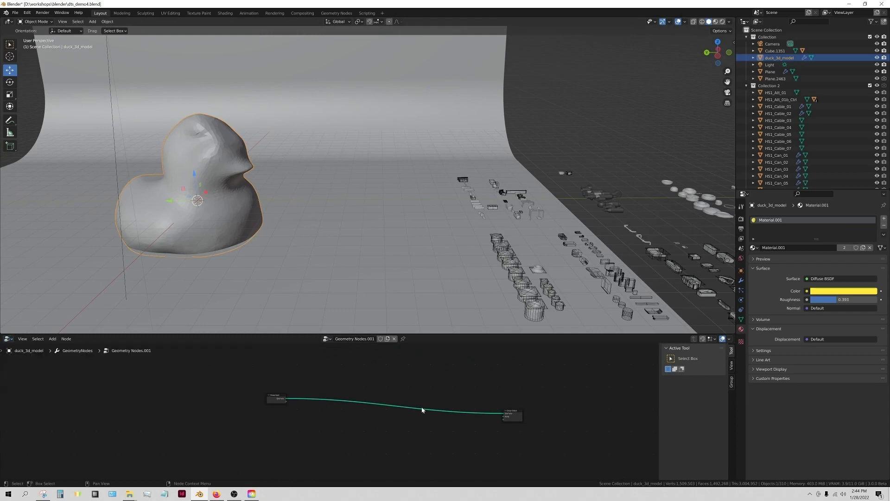
click(8, 339)
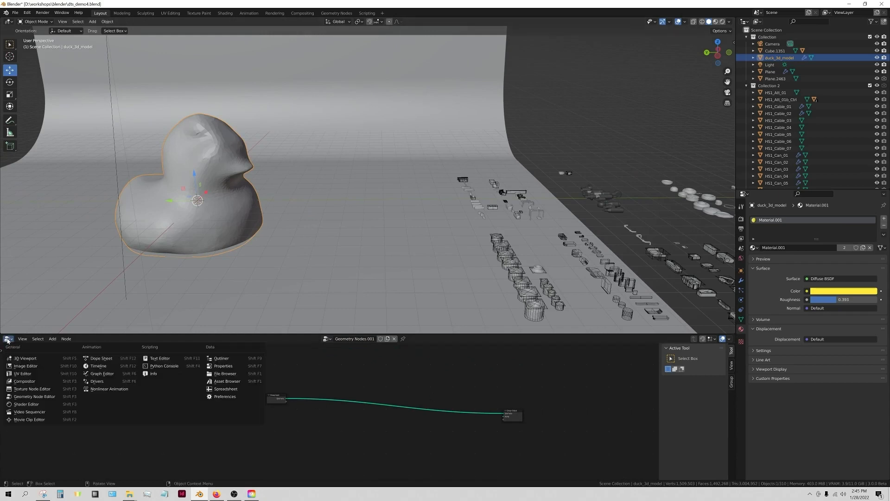
click(29, 396)
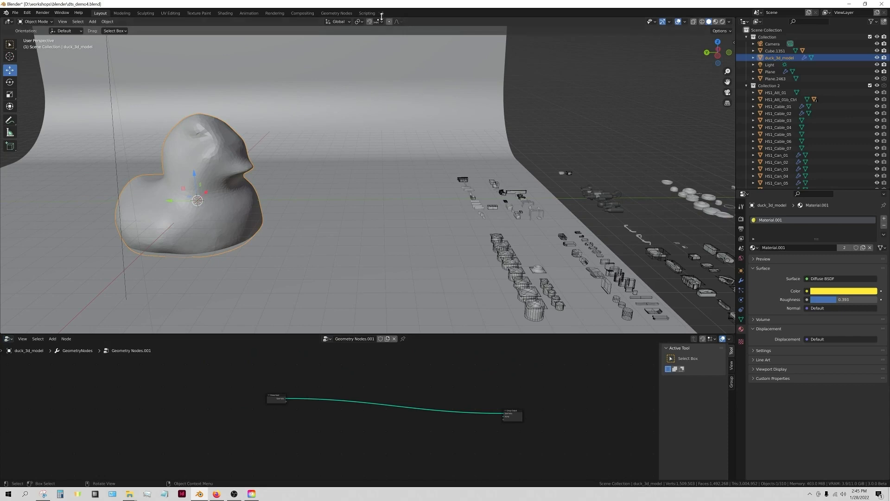
Look at the Geometry Nodes workspace and return to the Layout workspace.
click(337, 13)
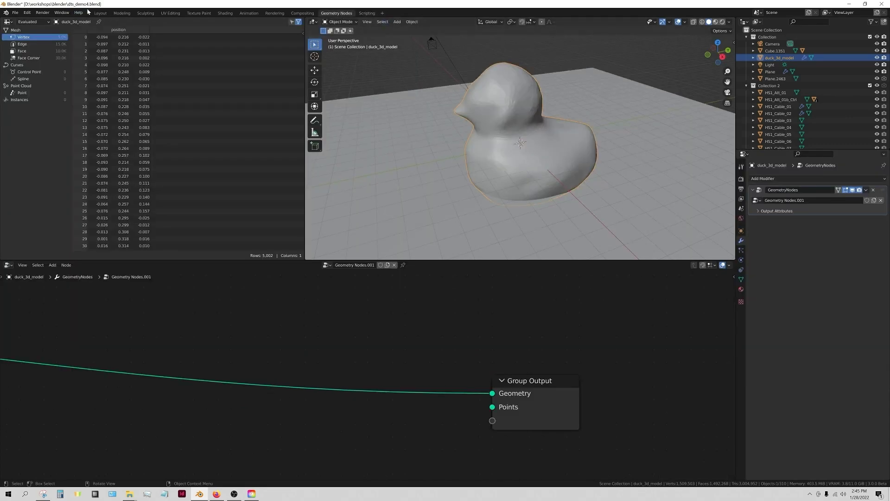
click(101, 13)
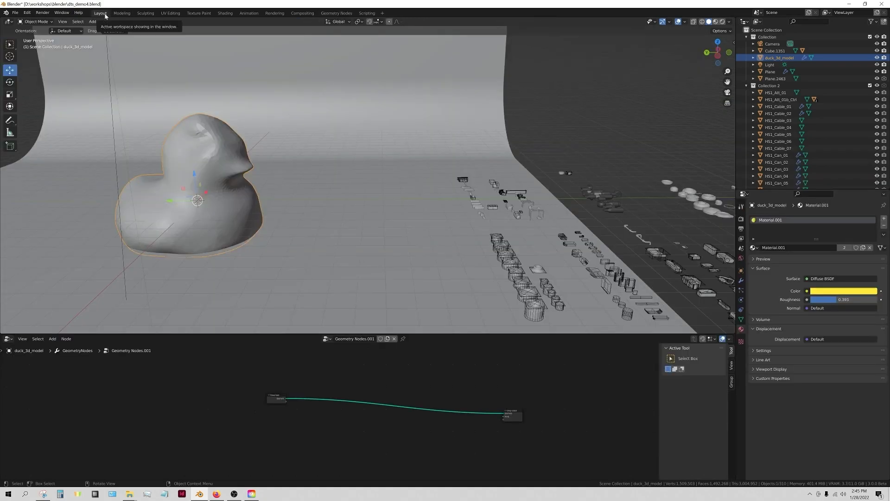
middle_drag(321, 304, 278, 238)
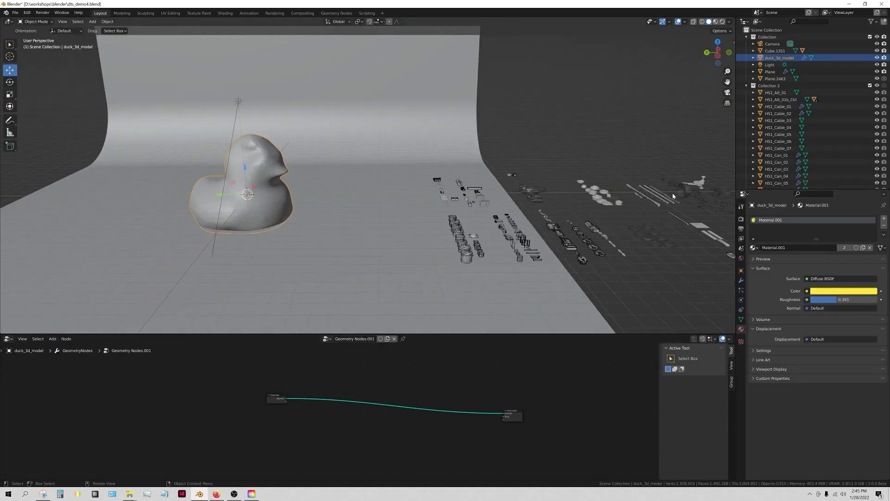
Enlarge the outliner to list more objects and examine the Collection 2 parts laid out beside the duck.
drag(811, 190, 811, 273)
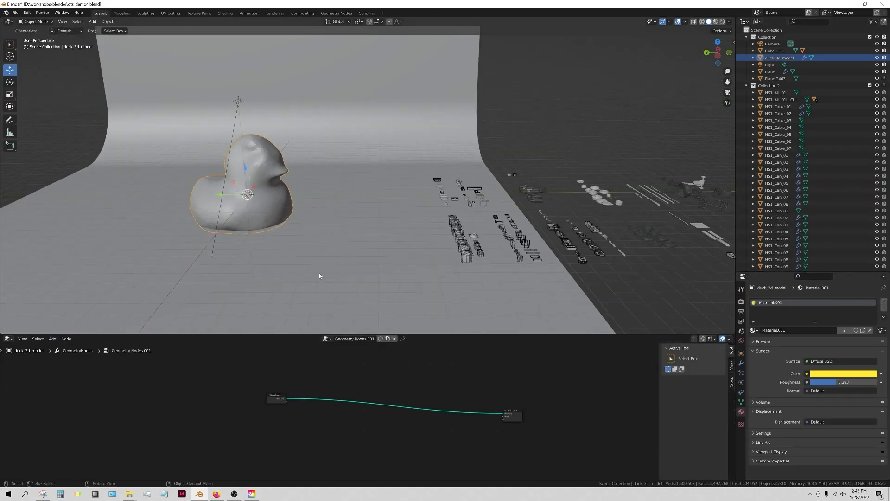
scroll(319, 275, down, 4)
middle_drag(372, 170, 360, 199)
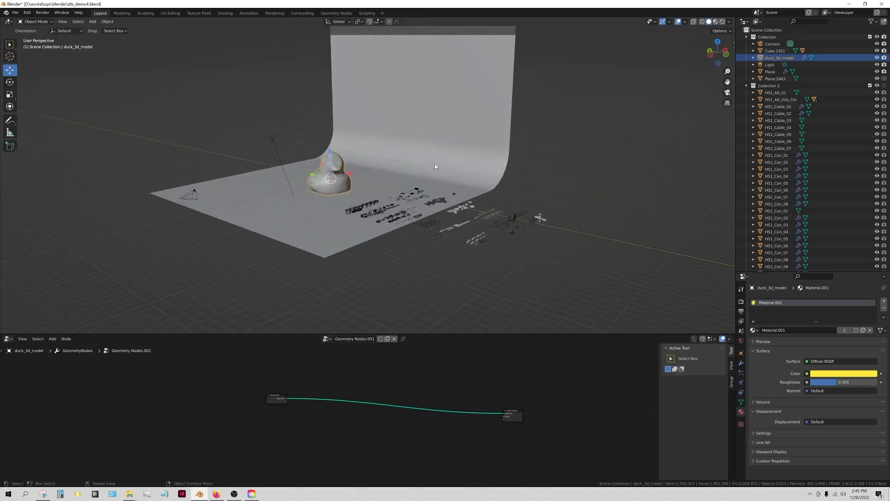
middle_drag(345, 232, 313, 239)
scroll(436, 169, up, 4)
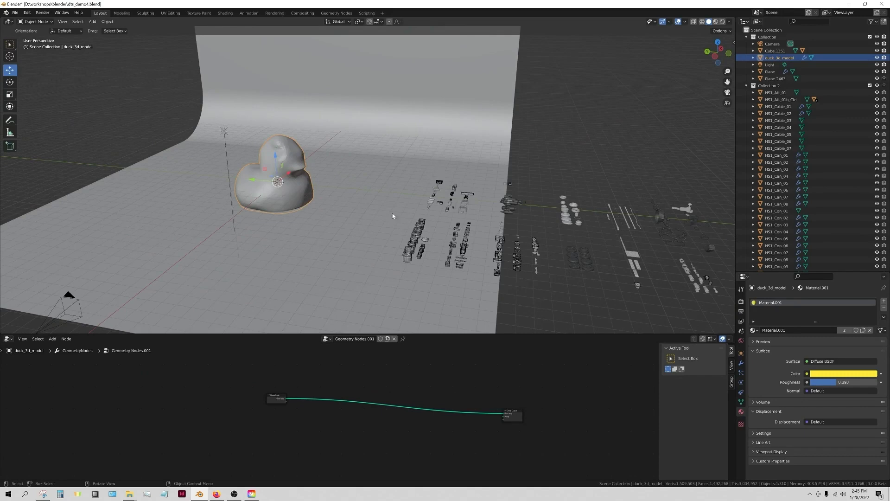
middle_drag(393, 216, 388, 254)
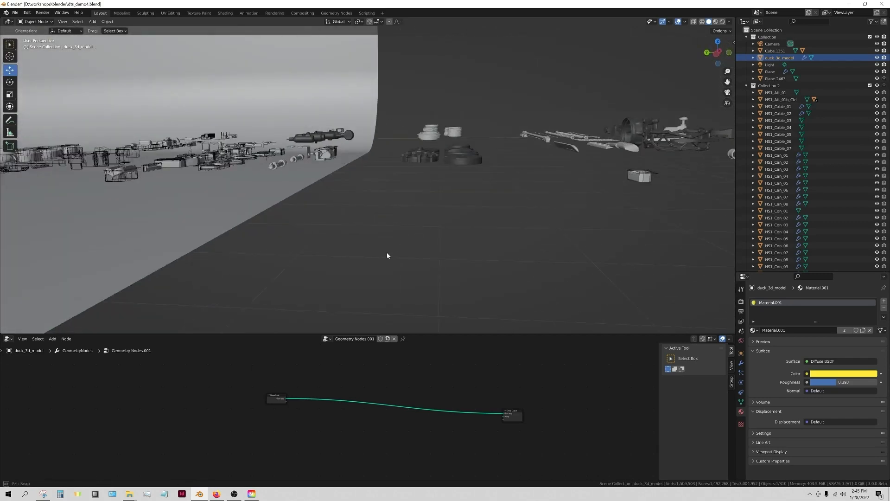
middle_drag(387, 255, 319, 263)
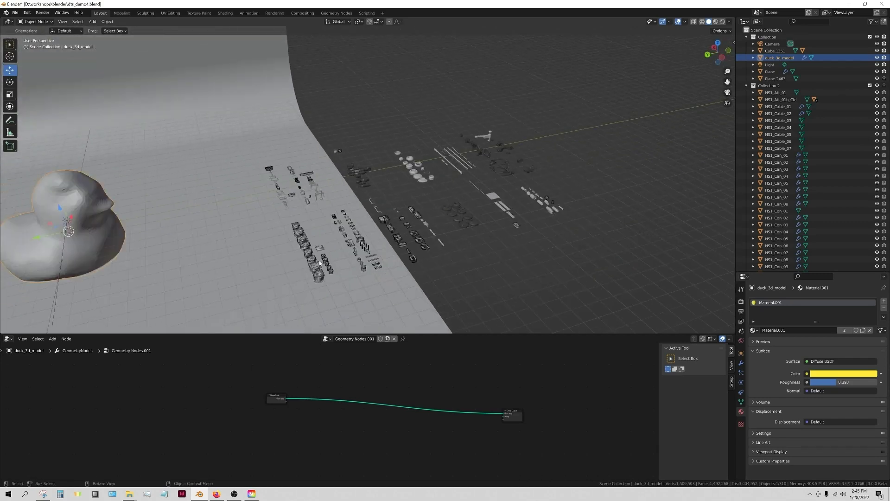
middle_drag(384, 256, 94, 182)
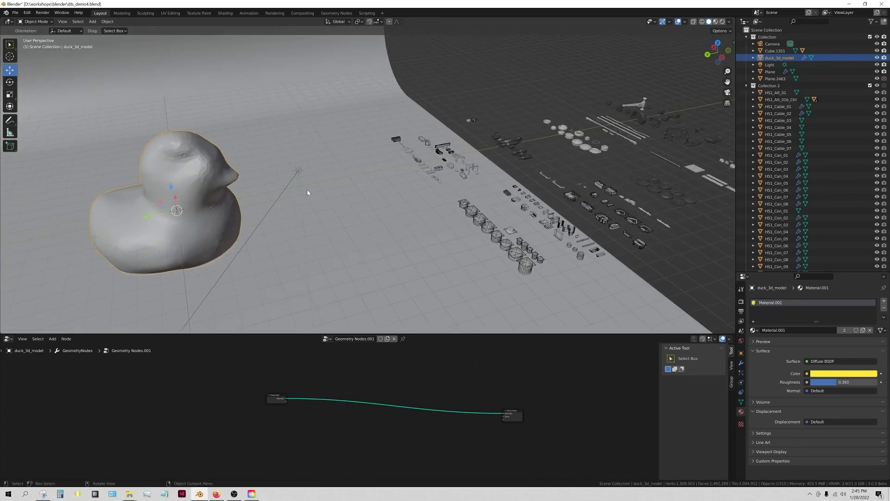
middle_drag(307, 192, 711, 221)
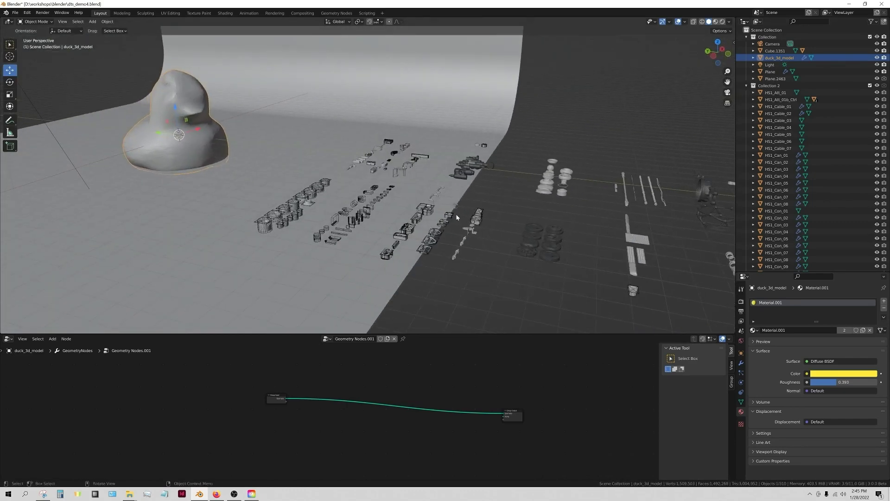
Assign the duck_3d_model material to the duck in place of its yellow material.
click(752, 330)
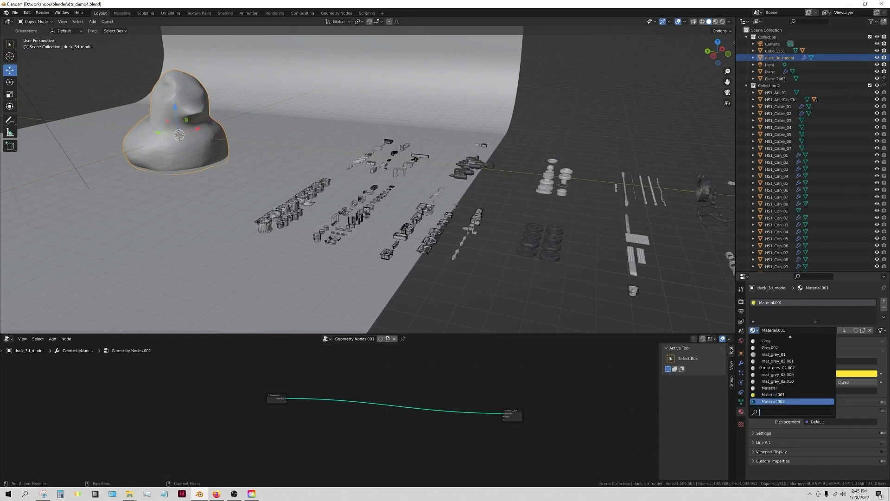
click(773, 355)
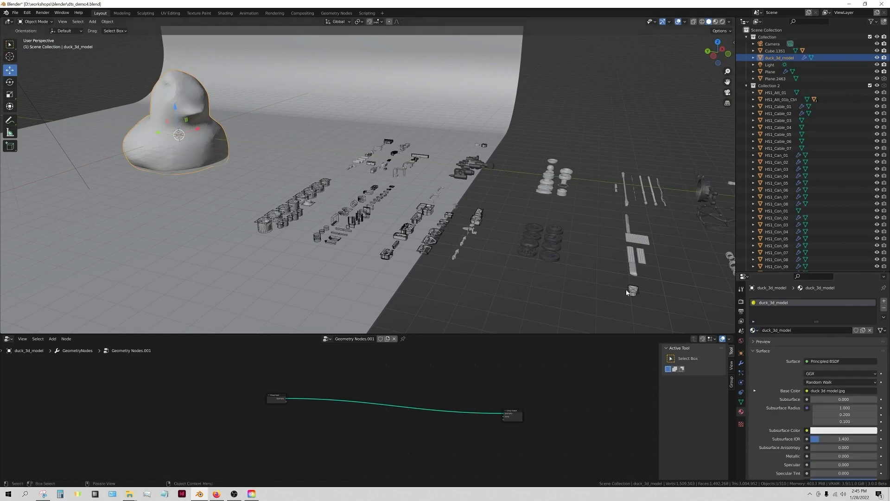
middle_drag(243, 183, 414, 171)
scroll(462, 163, up, 4)
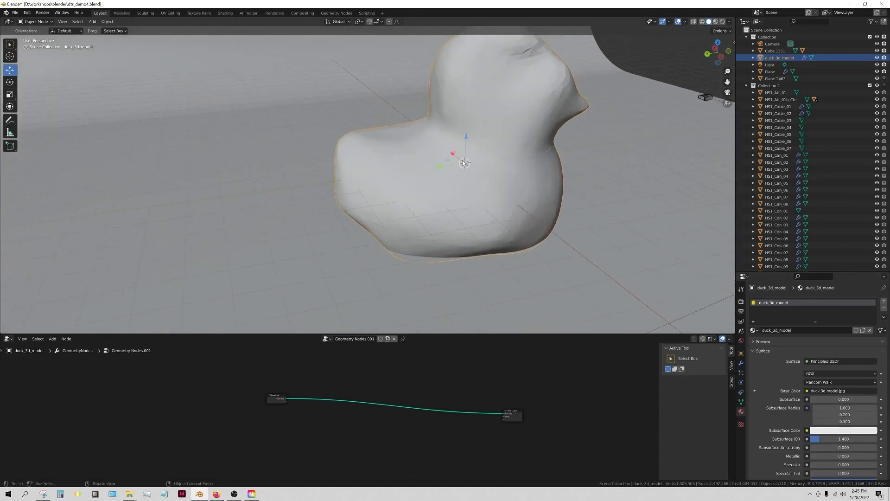
scroll(493, 170, down, 4)
middle_drag(501, 185, 477, 193)
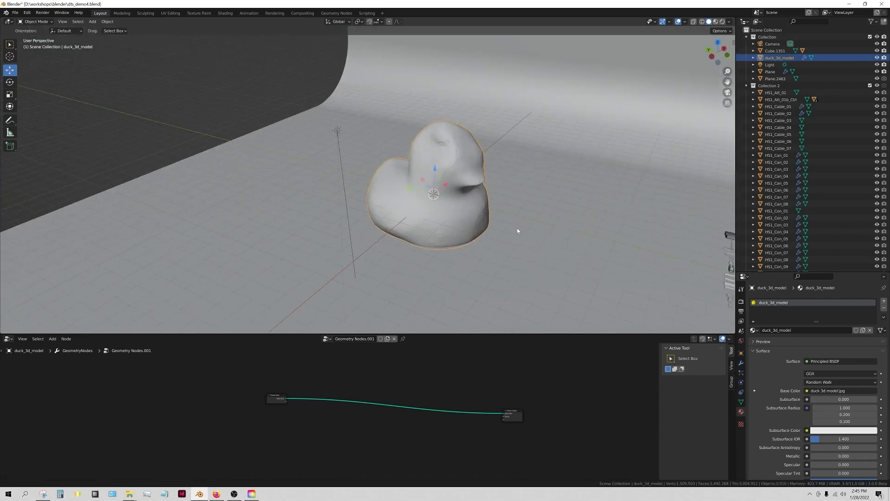
Unlink the Geometry Nodes.001 node tree from the duck.
shift+middle_drag(516, 227, 333, 147)
scroll(325, 156, down, 4)
scroll(301, 184, up, 4)
middle_drag(280, 206, 429, 227)
middle_drag(468, 264, 435, 241)
click(394, 338)
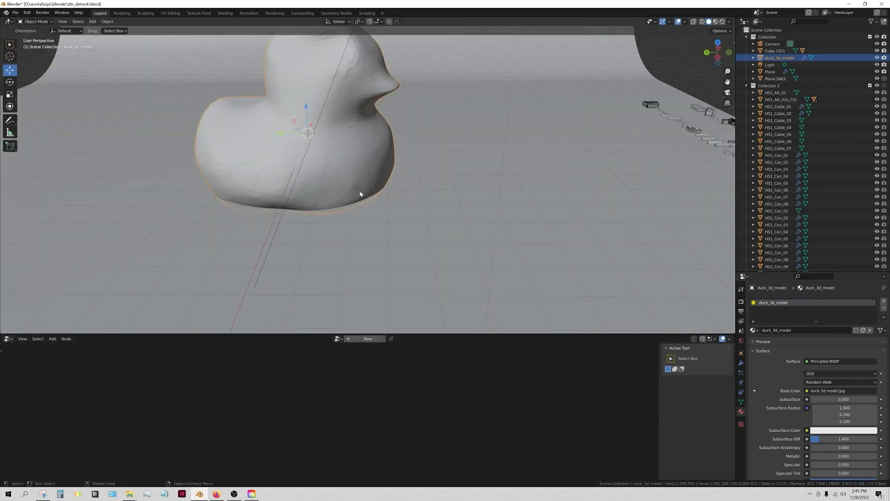
Enlarge the node editor to nearly half of the window height while keeping the duck framed in the 3D viewport.
scroll(360, 194, down, 4)
drag(395, 334, 394, 213)
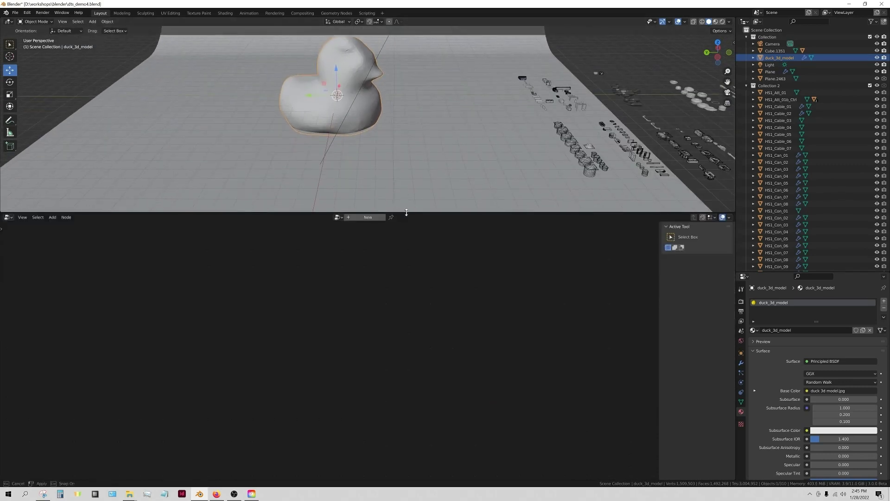
middle_drag(377, 120, 437, 22)
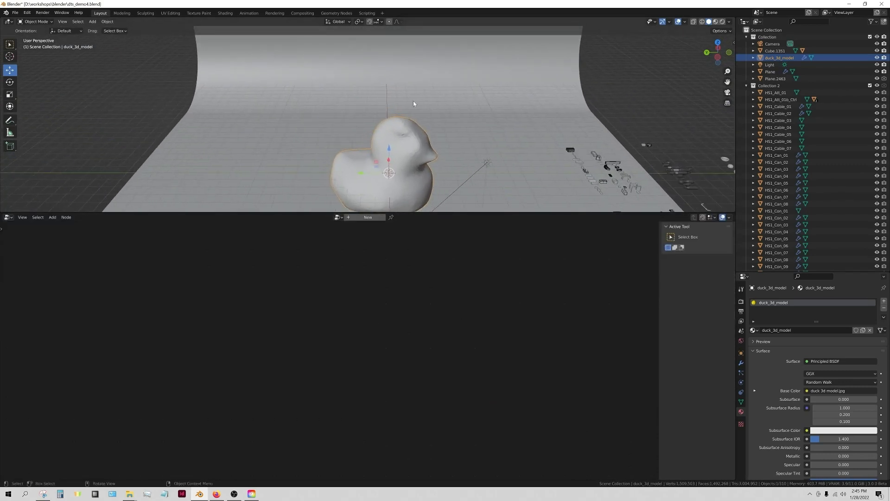
middle_drag(447, 168, 447, 216)
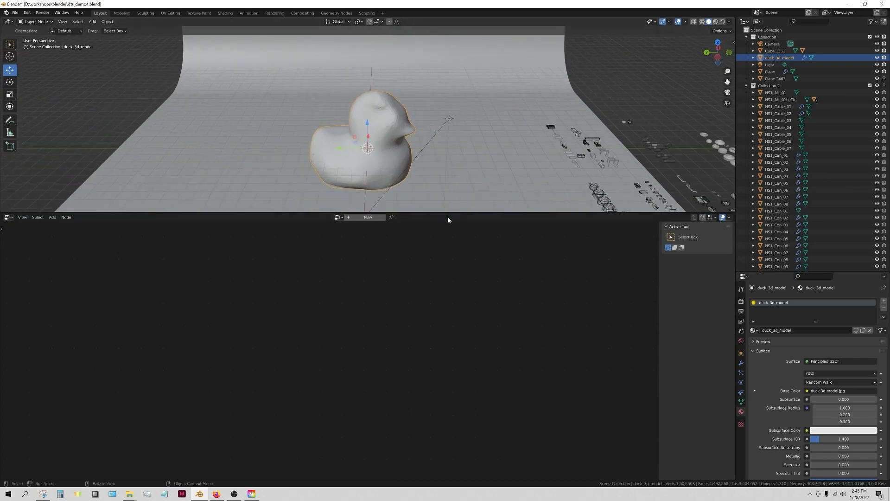
drag(430, 214, 430, 266)
Select the duck and create a new geometry node tree for it.
click(373, 242)
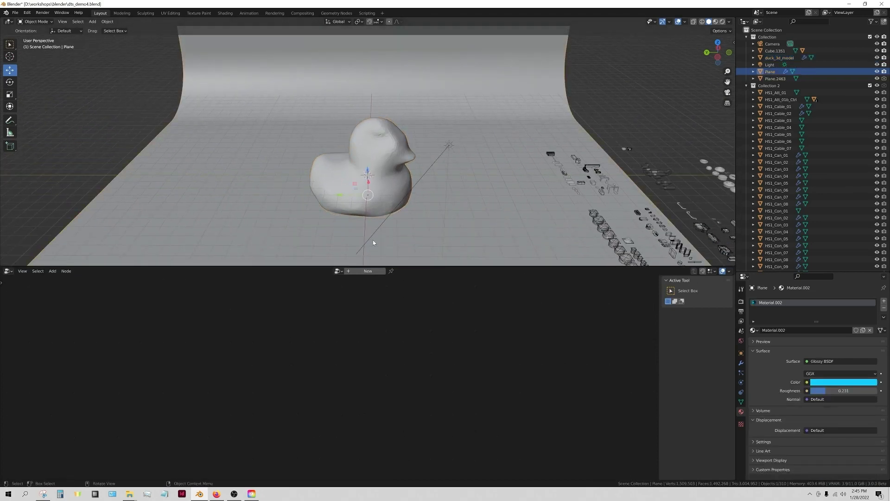
click(391, 151)
click(366, 271)
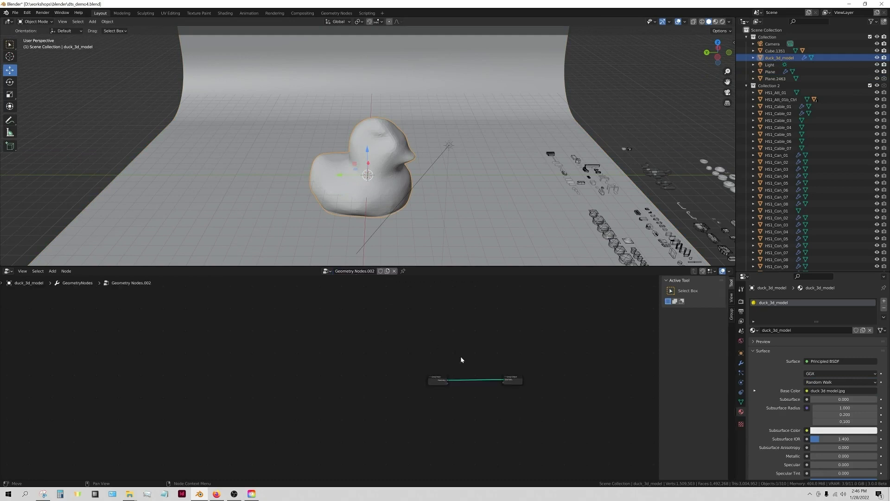
Move the Group Input and Group Output nodes far apart to leave room for more nodes between them.
middle_drag(439, 356, 372, 330)
scroll(429, 381, up, 8)
middle_drag(486, 344, 304, 350)
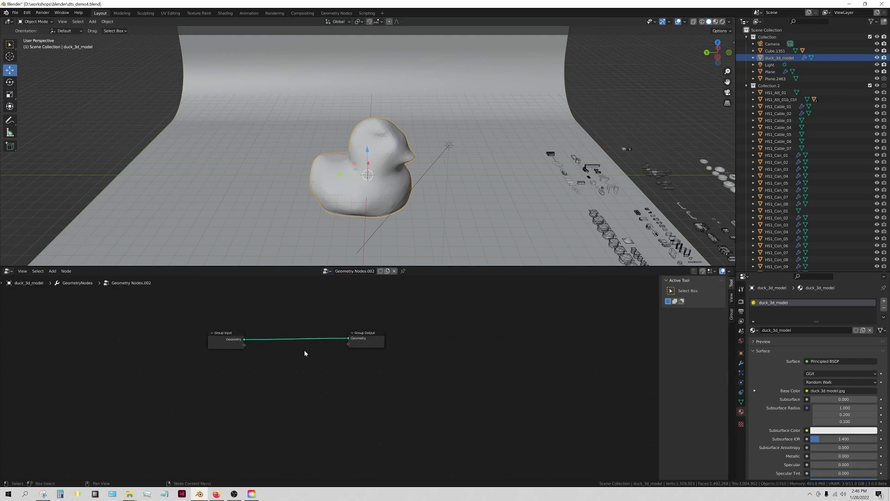
scroll(304, 353, up, 1)
middle_drag(374, 350, 434, 362)
drag(438, 342, 547, 344)
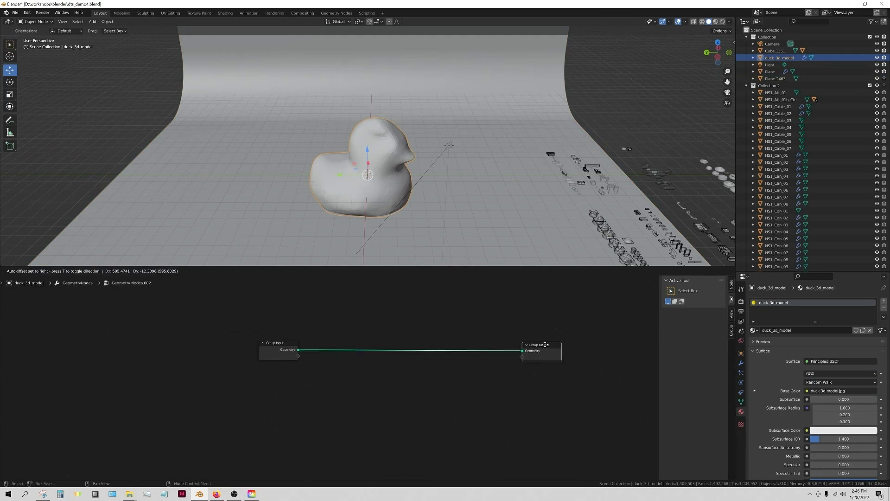
drag(277, 345, 233, 343)
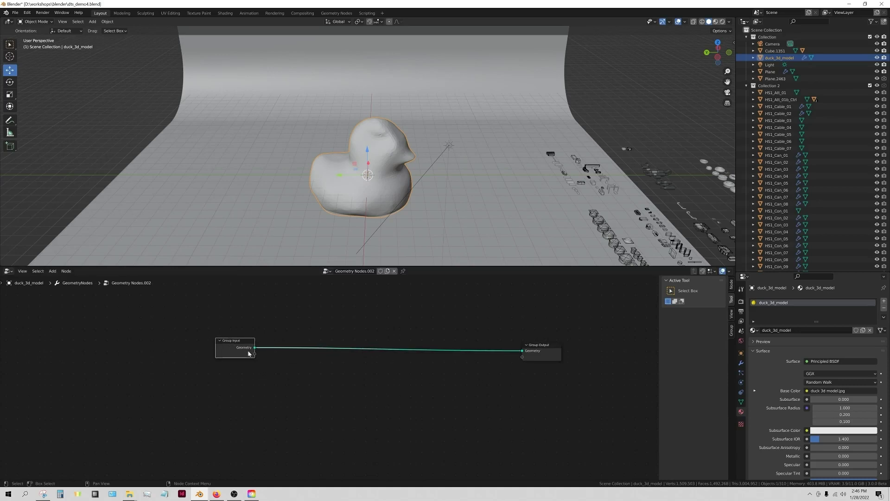
drag(546, 353, 550, 349)
middle_drag(321, 397, 364, 368)
scroll(341, 378, down, 3)
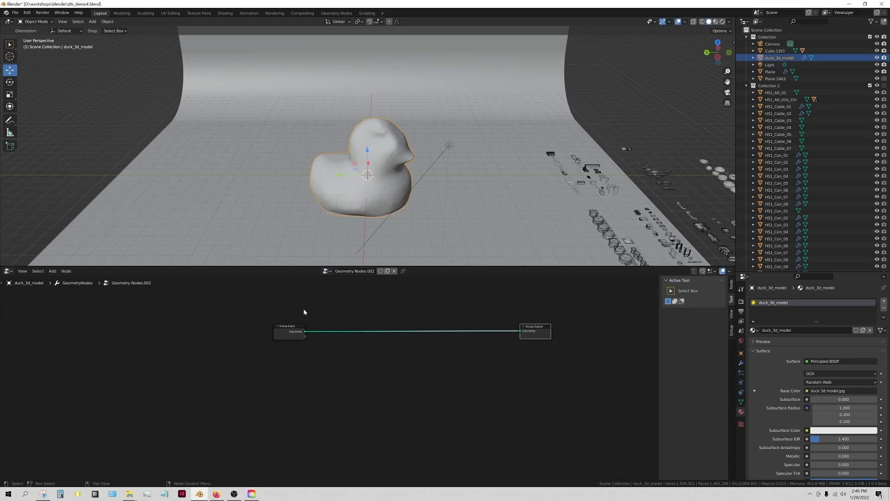
drag(287, 326, 202, 324)
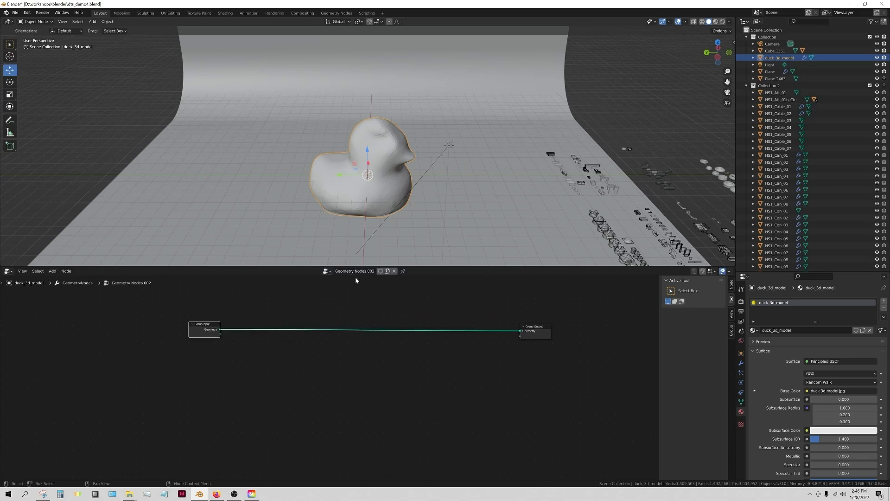
scroll(347, 151, up, 3)
middle_drag(346, 152, 360, 182)
scroll(291, 344, down, 1)
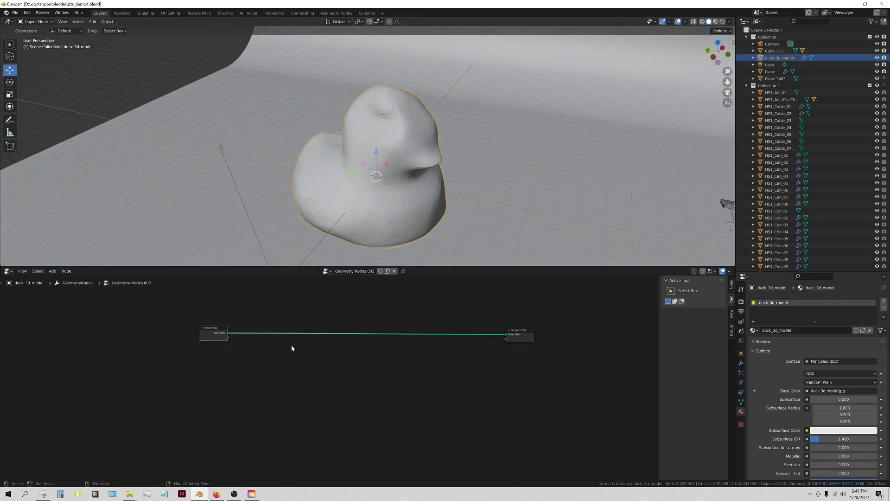
Add a Distribute Points on Faces node below the link between Group Input and Group Output.
key(shift+a)
mouse_move(302, 372)
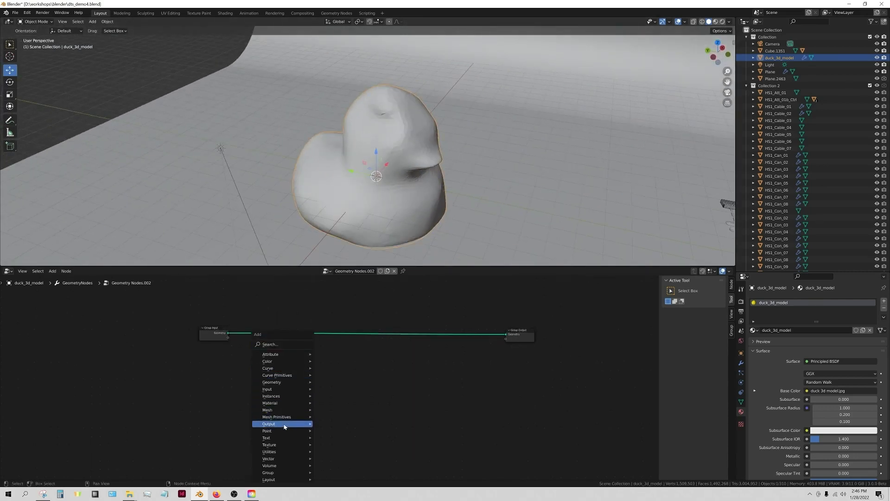
mouse_move(284, 432)
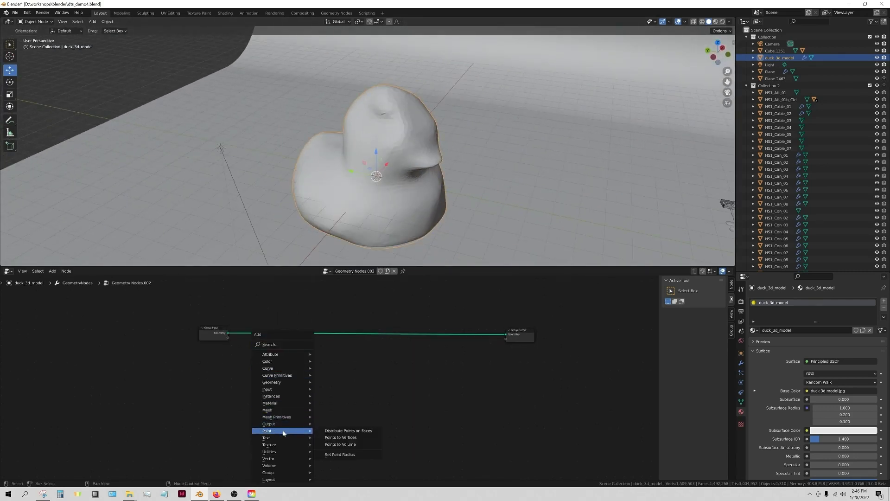
click(346, 430)
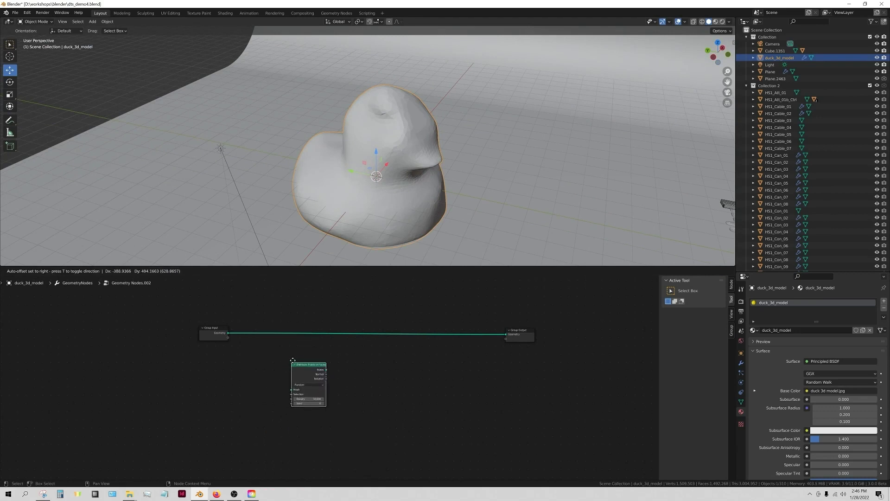
click(330, 404)
key(shift+a)
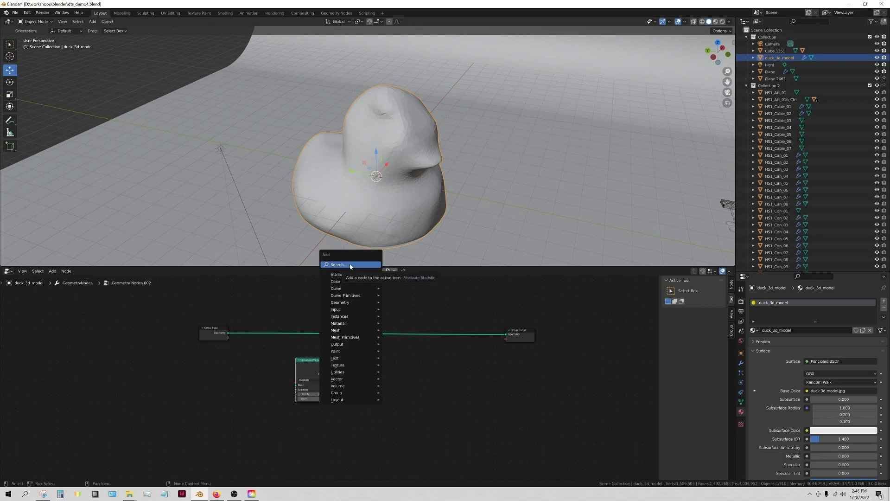
key(Escape)
key(shift+a)
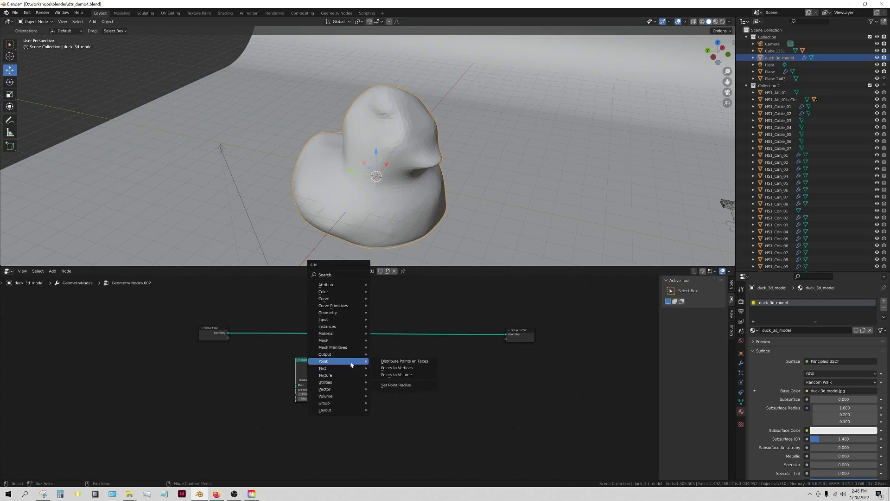
mouse_move(329, 362)
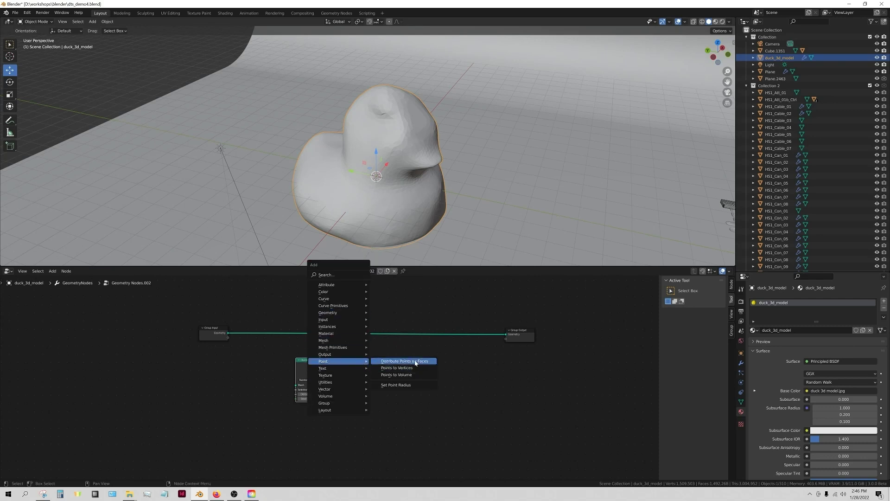
click(385, 389)
Connect the Group Input geometry to the Mesh input of Distribute Points on Faces and place that node closer to Group Input.
scroll(385, 389, up, 1)
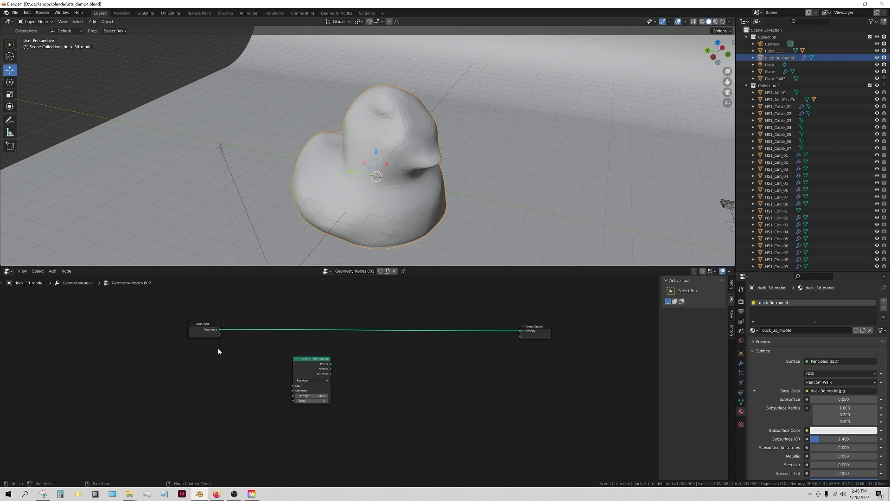
drag(220, 330, 247, 420)
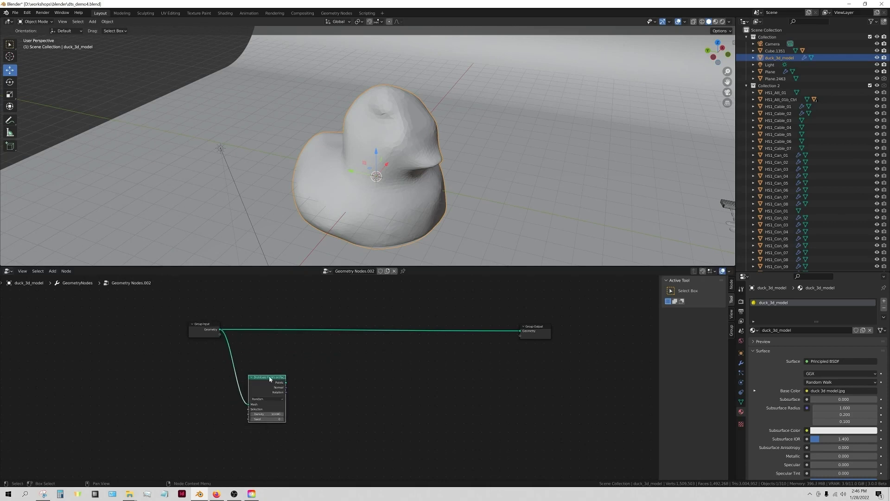
middle_drag(300, 419, 349, 395)
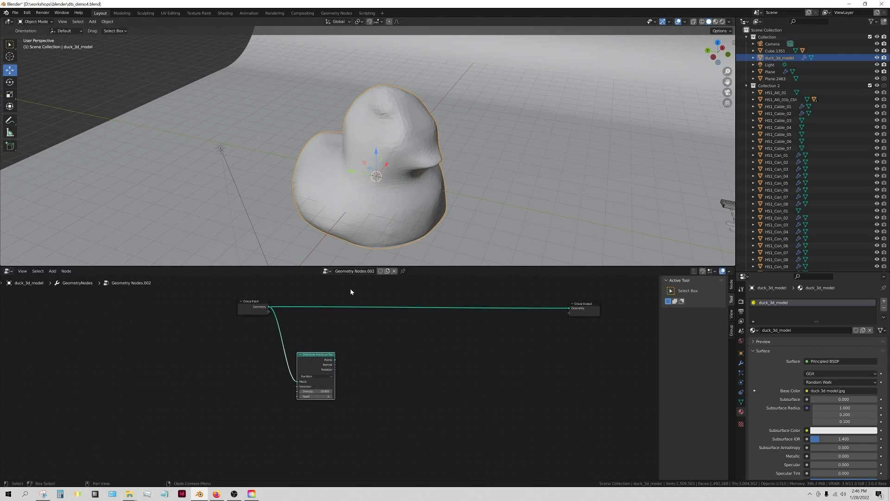
middle_drag(418, 199, 373, 215)
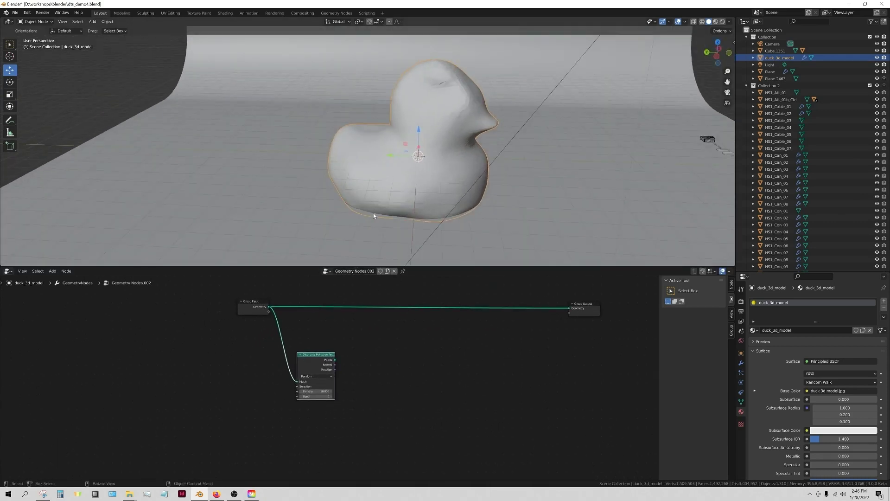
Try the distributed points as the Group Output geometry and restore the direct link from Group Input.
scroll(483, 341, down, 1)
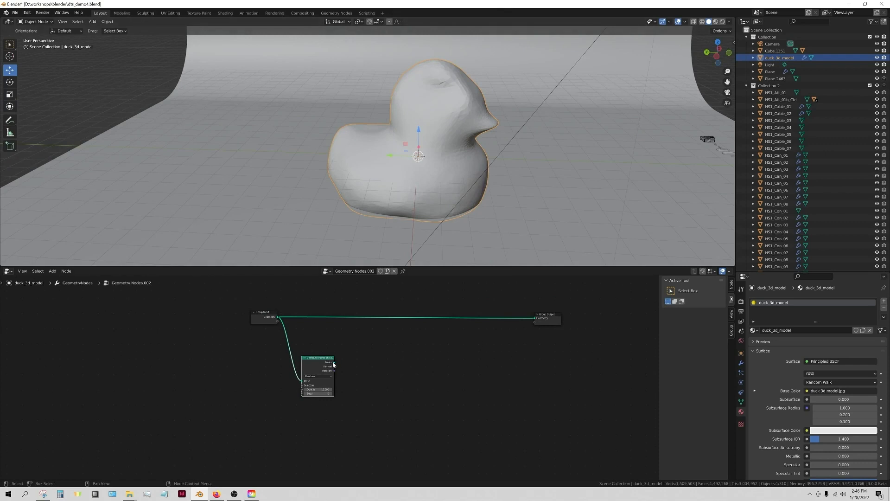
drag(334, 362, 534, 318)
mouse_move(408, 199)
middle_down()
mouse_move(417, 193)
mouse_move(385, 184)
mouse_move(416, 195)
mouse_move(398, 201)
mouse_move(427, 189)
mouse_move(408, 196)
mouse_move(416, 204)
middle_up()
drag(277, 317, 534, 318)
scroll(357, 348, down, 1)
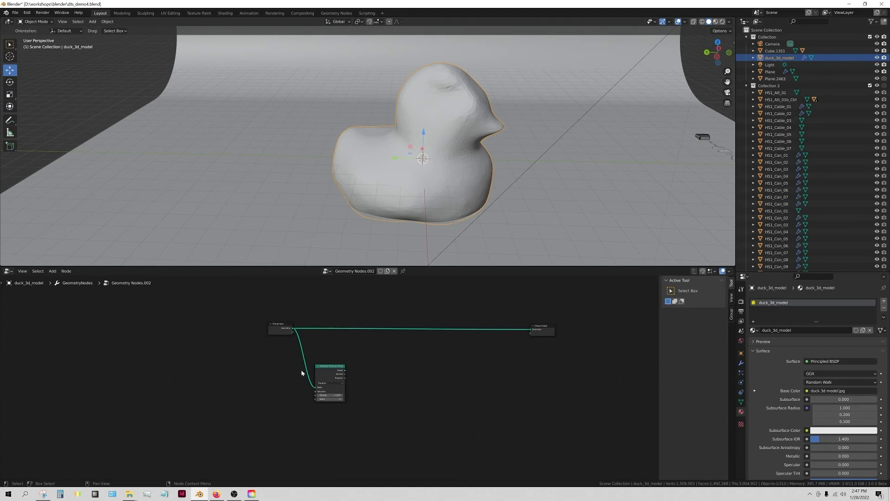
Add an Instance on Points node beside the Distribute Points on Faces node.
middle_drag(351, 389, 343, 366)
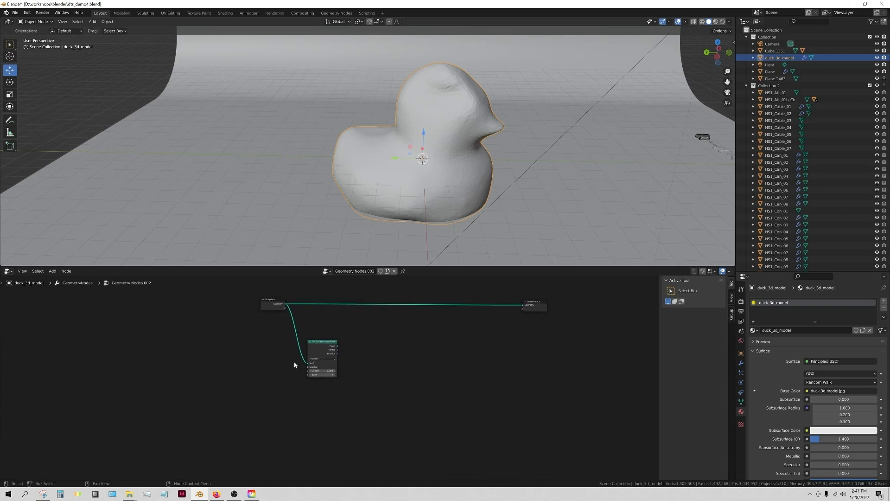
scroll(337, 374, up, 2)
middle_drag(409, 393, 374, 381)
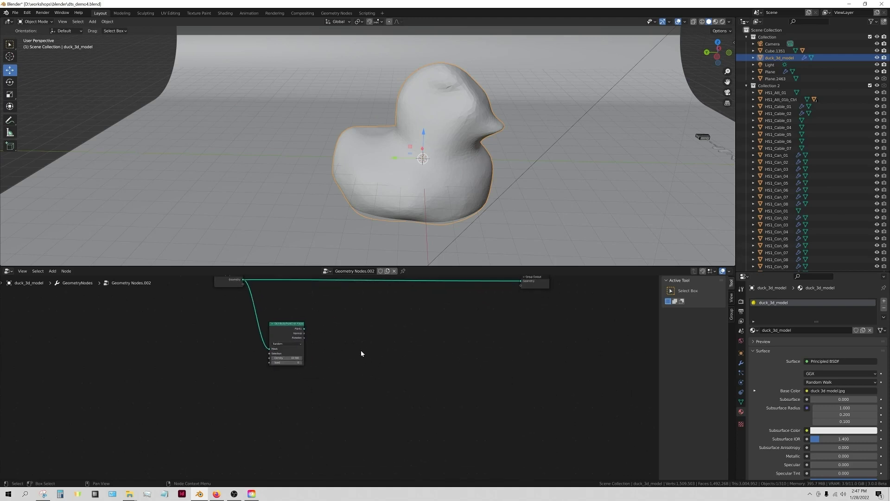
key(shift+a)
mouse_move(344, 397)
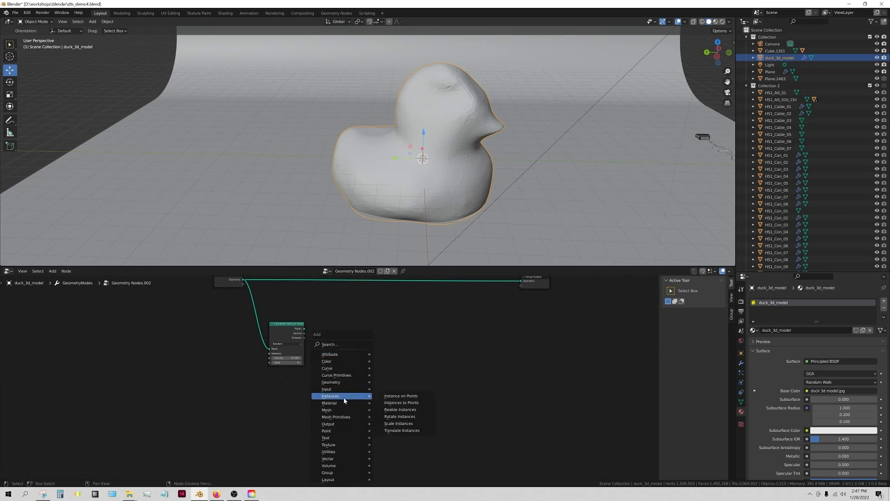
click(417, 397)
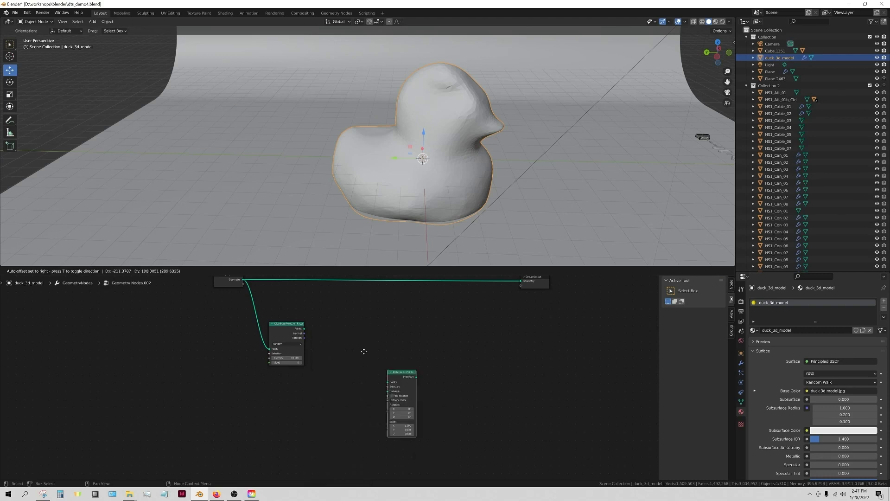
click(331, 342)
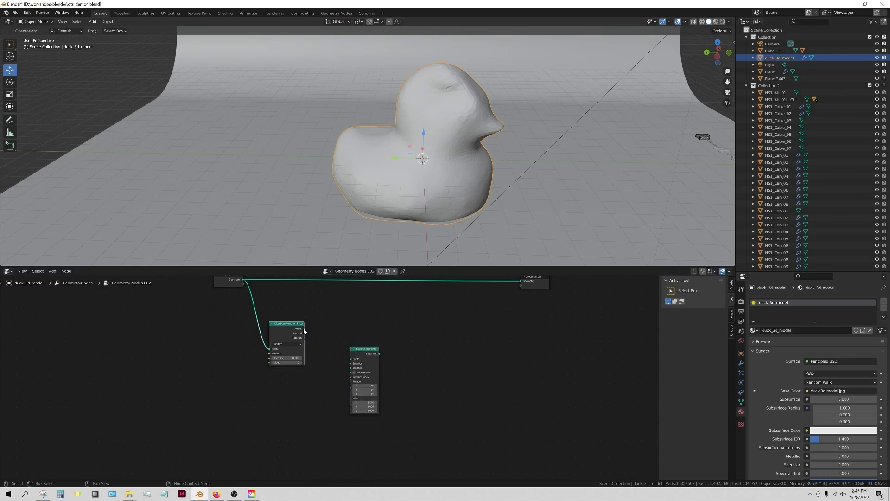
Connect the distributed points to the Points input of Instance on Points and space the two nodes apart.
drag(304, 328, 350, 362)
drag(288, 338, 290, 325)
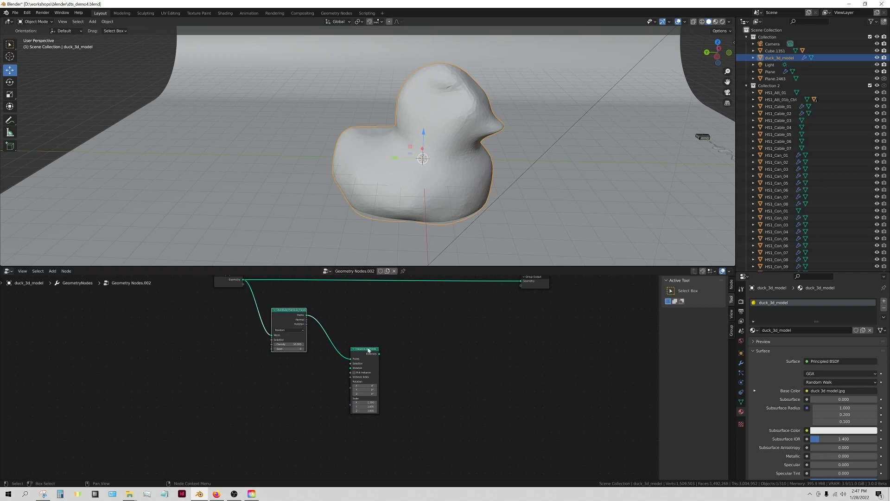
drag(369, 350, 372, 332)
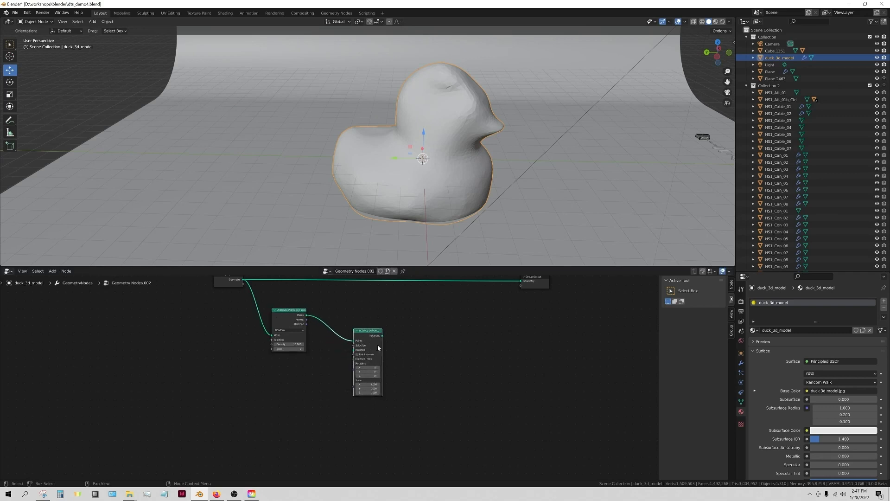
drag(368, 333, 386, 333)
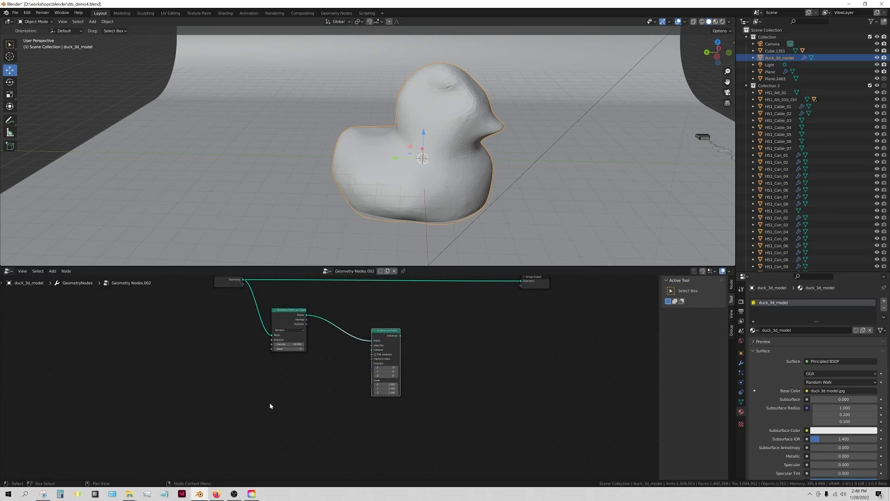
Bring HS1_Con_05 into the node tree as an Object Info node and connect its Geometry to the Instance input of Instance on Points.
scroll(786, 199, down, 3)
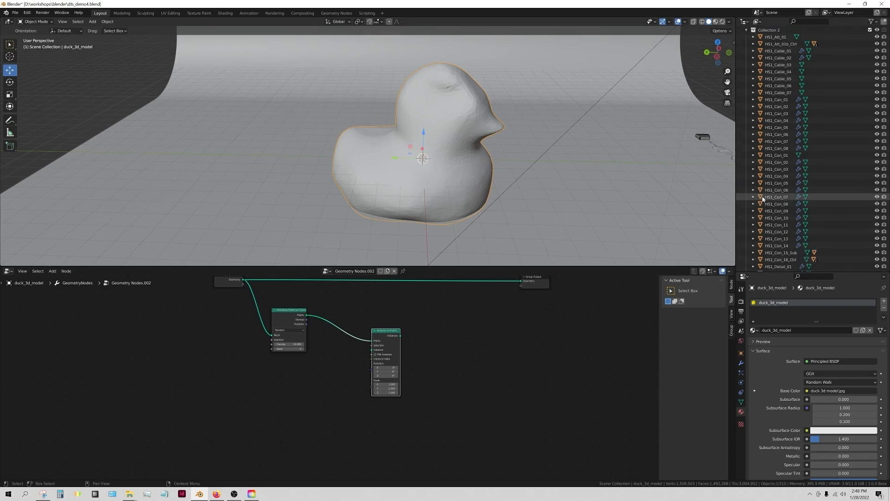
shift+middle_drag(681, 195, 521, 193)
scroll(521, 193, down, 2)
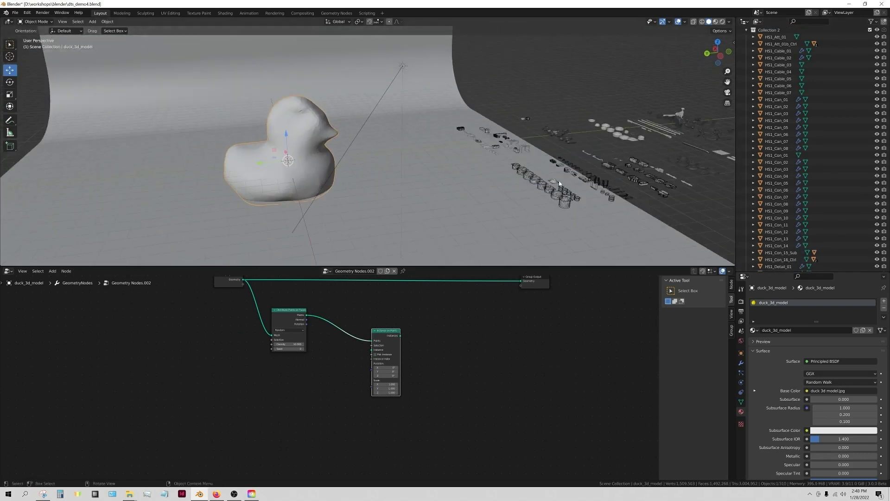
scroll(778, 171, down, 2)
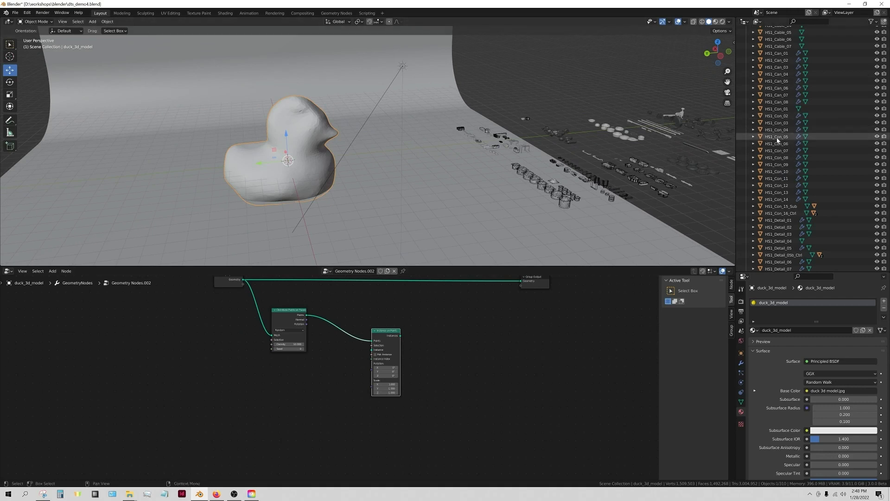
drag(777, 140, 285, 417)
scroll(319, 437, up, 1)
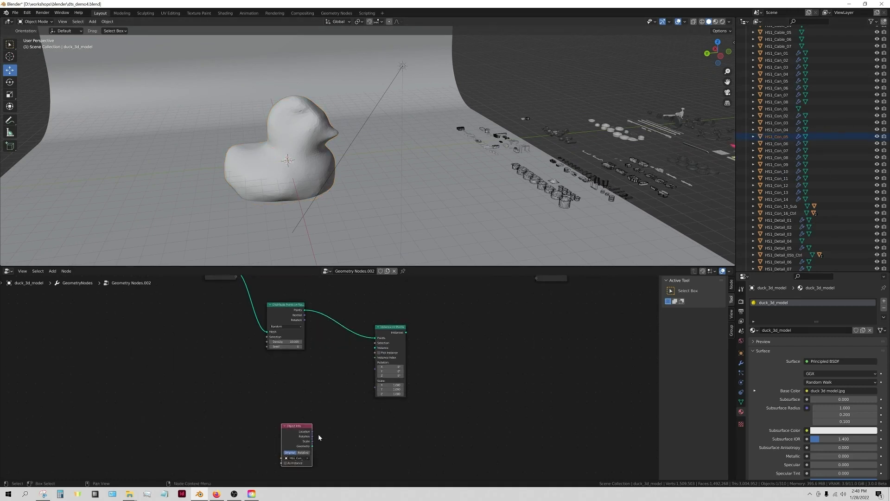
drag(313, 446, 376, 348)
scroll(304, 174, up, 4)
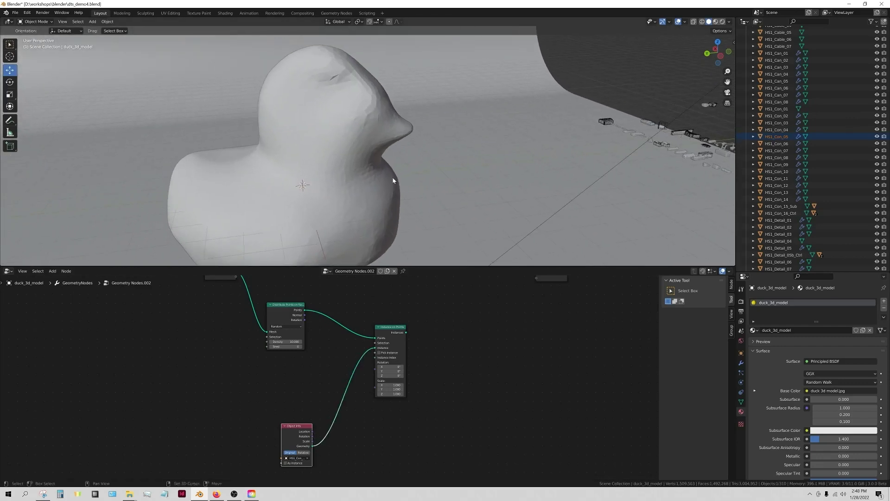
Move Group Output farther away and insert a Join Geometry node into the link just before it.
scroll(343, 341, down, 2)
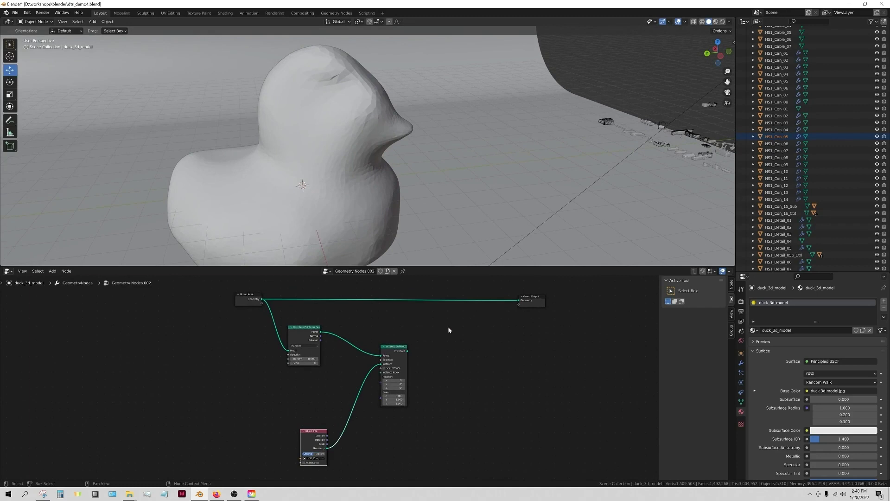
middle_drag(466, 336, 473, 345)
drag(549, 308, 594, 310)
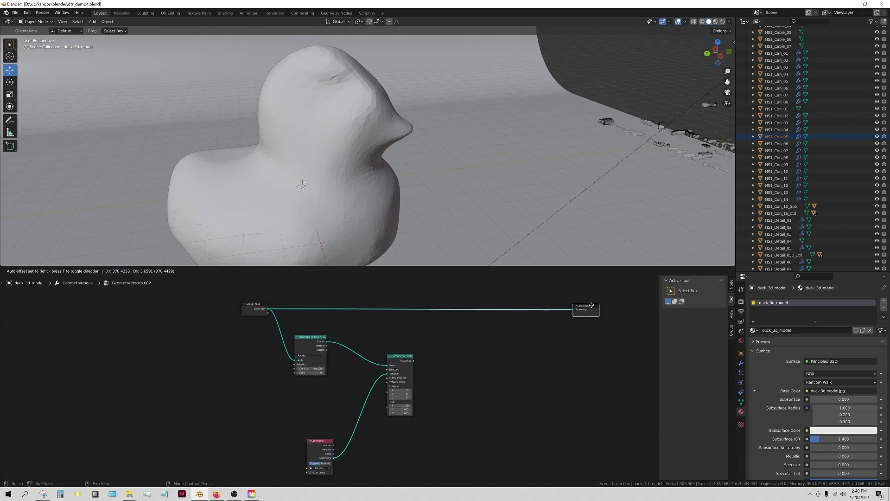
click(592, 305)
key(shift+a)
mouse_move(518, 327)
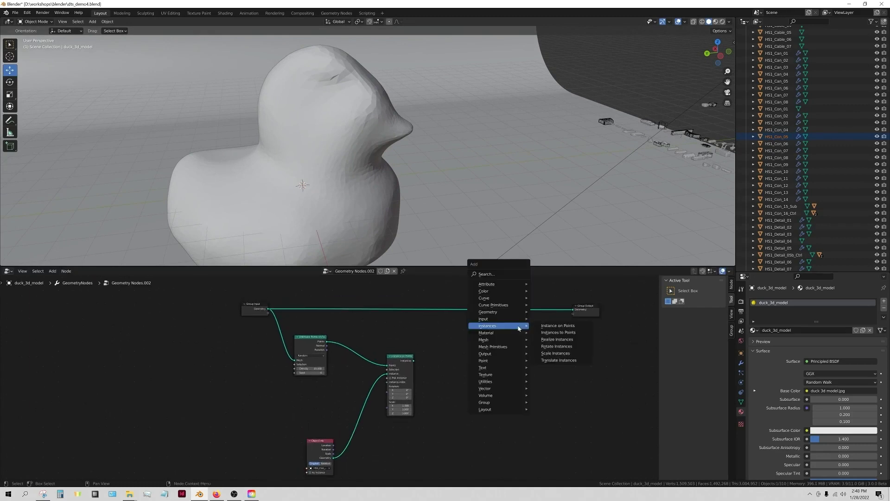
click(486, 274)
text(joi)
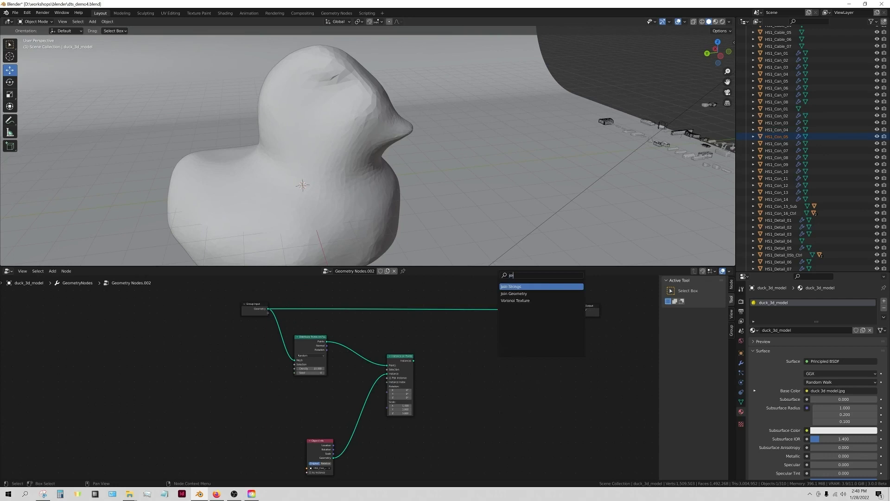
key(Down)
key(Return)
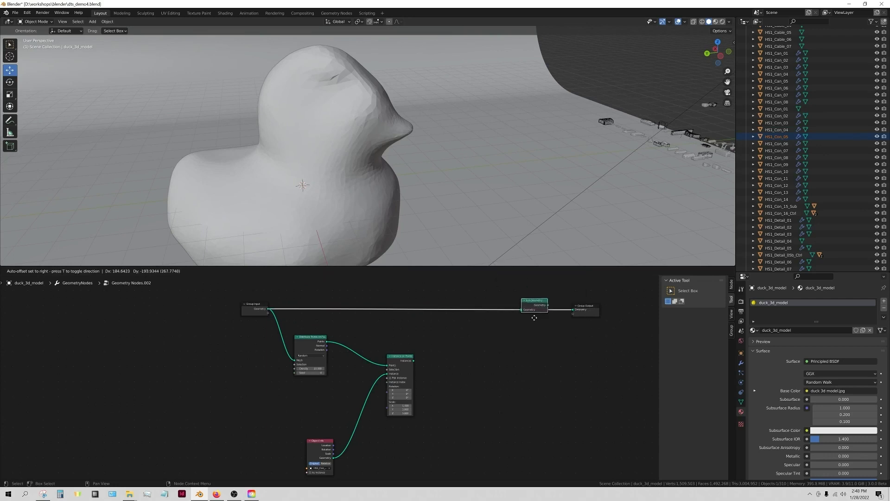
click(541, 323)
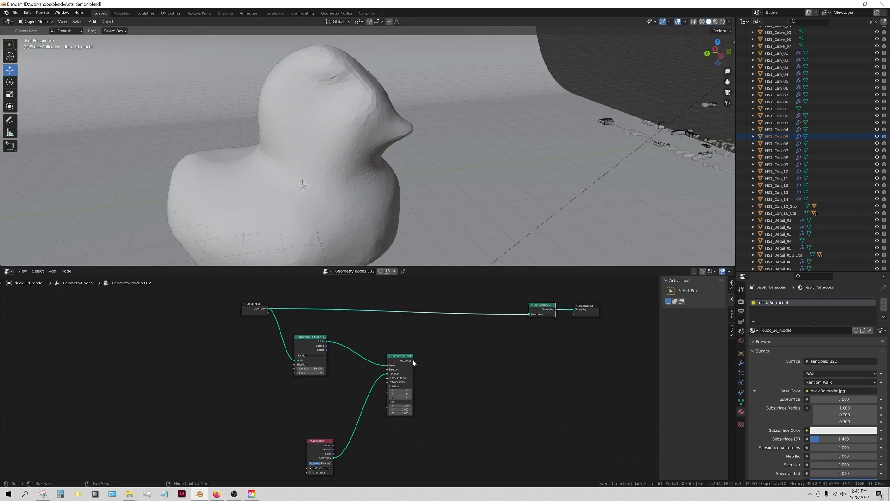
Connect the Instances output of Instance on Points to Join Geometry and inspect the parts on the duck.
drag(413, 360, 529, 315)
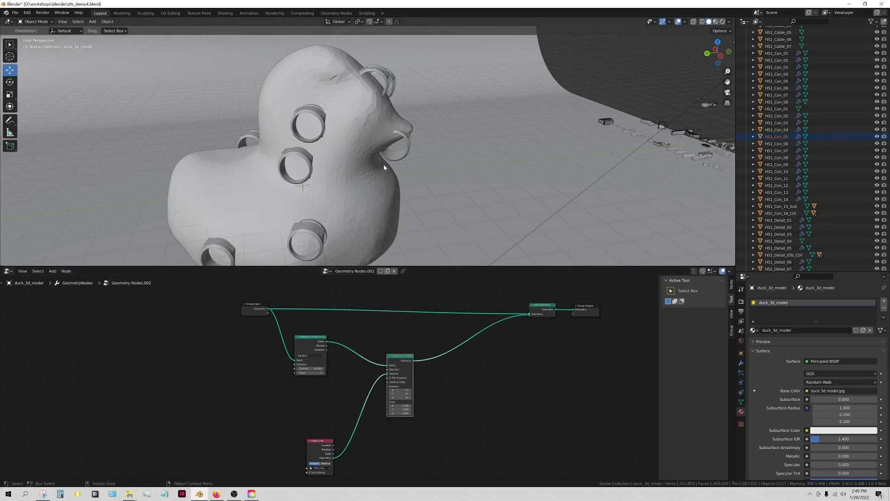
middle_drag(384, 167, 546, 253)
mouse_move(423, 193)
middle_down()
mouse_move(385, 188)
mouse_move(309, 145)
mouse_move(317, 151)
mouse_move(305, 162)
mouse_move(395, 178)
mouse_move(471, 179)
mouse_move(439, 170)
mouse_move(413, 180)
middle_up()
scroll(304, 154, up, 5)
scroll(305, 162, down, 3)
scroll(396, 180, down, 4)
Set the Density of Distribute Points on Faces to 100 and view the scattered parts on the duck.
scroll(319, 375, up, 3)
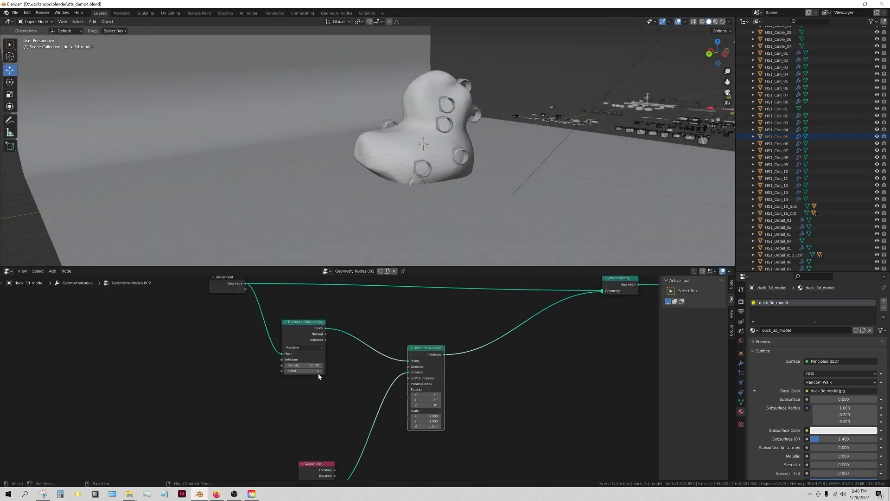
scroll(329, 379, up, 1)
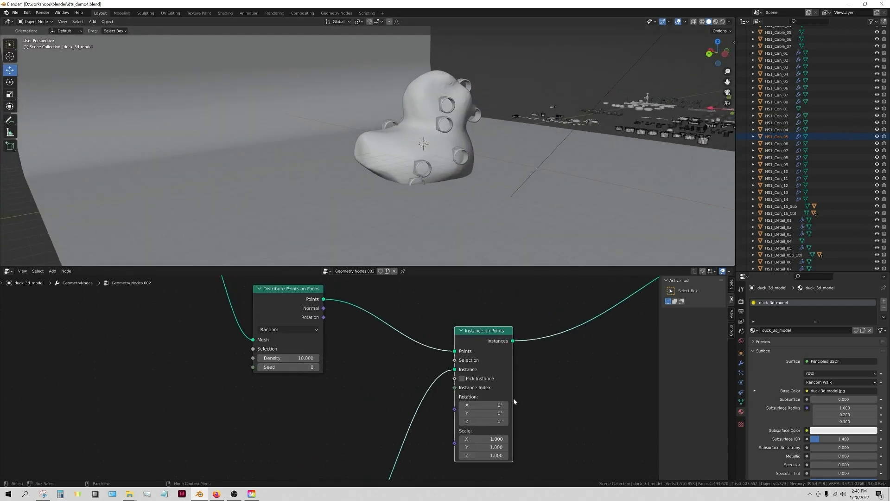
click(288, 358)
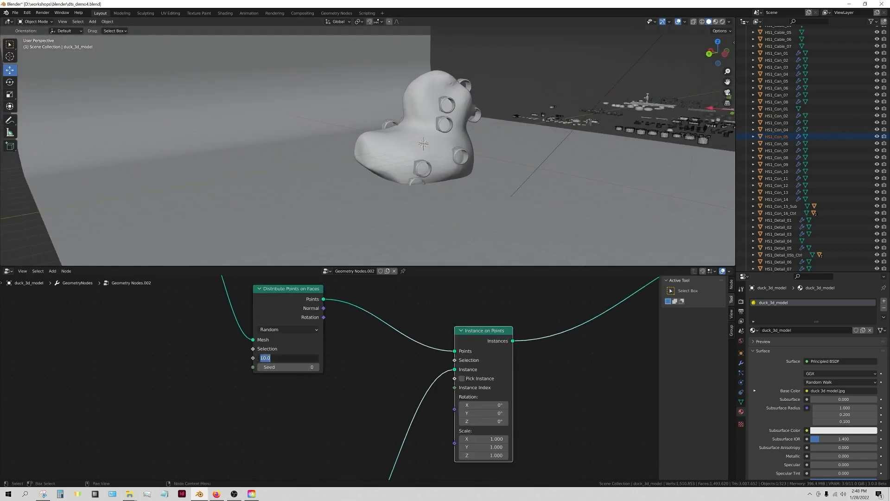
text(100)
key(Return)
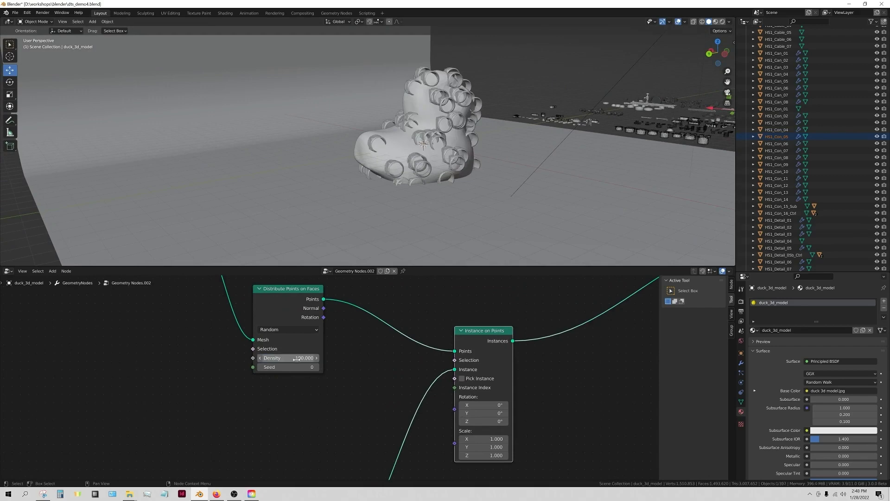
middle_drag(530, 173, 505, 205)
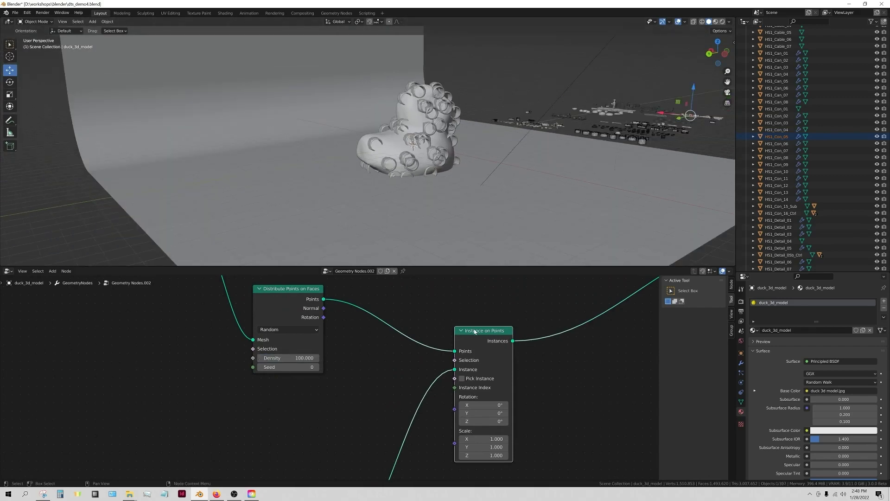
Move Instance on Points farther from the distribute node, connect the distributed points' Rotation to its Rotation input, and inspect the duck.
drag(474, 330, 499, 311)
middle_drag(493, 95, 408, 166)
scroll(389, 168, up, 5)
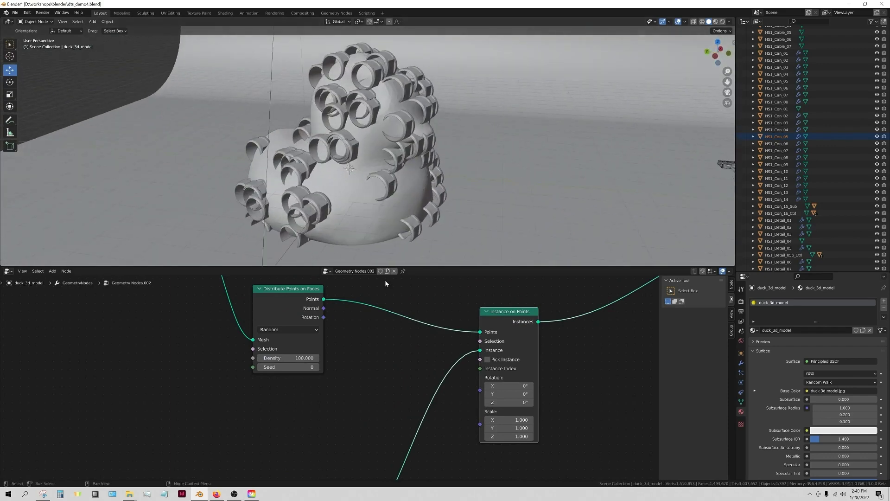
drag(324, 317, 392, 345)
drag(484, 396, 480, 390)
middle_drag(352, 183, 343, 166)
scroll(341, 166, up, 4)
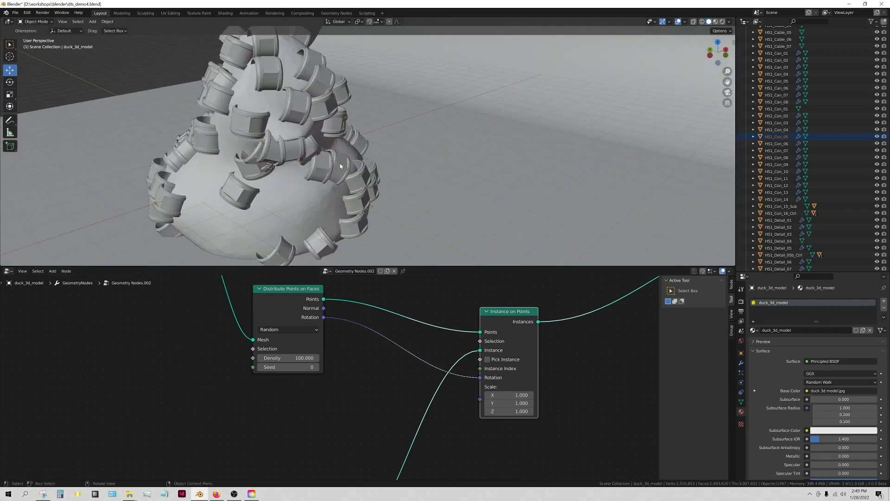
middle_drag(243, 130, 295, 144)
scroll(397, 158, down, 3)
scroll(397, 158, up, 3)
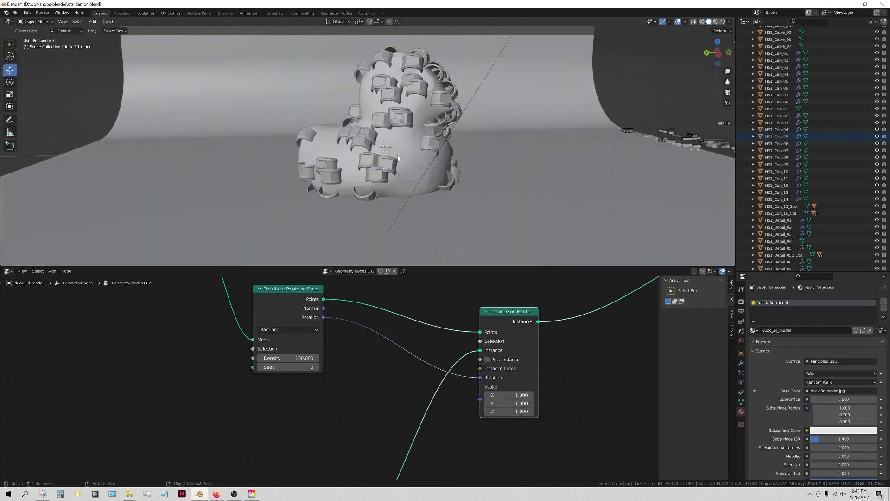
Move the HS1_Con_05 Object Info node up close beneath Distribute Points on Faces.
middle_drag(403, 389, 381, 356)
scroll(378, 378, down, 2)
drag(304, 465, 262, 365)
drag(477, 290, 485, 288)
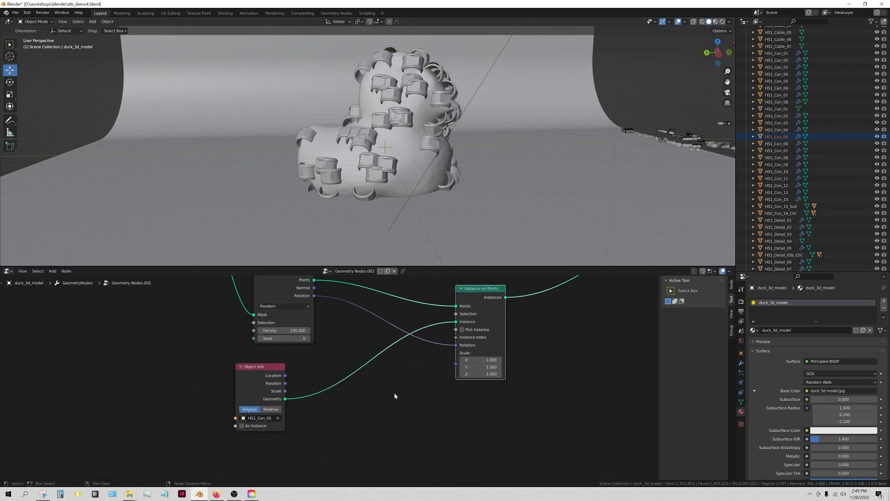
Add a Random Value node below Instance on Points and connect its Value to the Scale input.
key(shift+a)
mouse_move(395, 390)
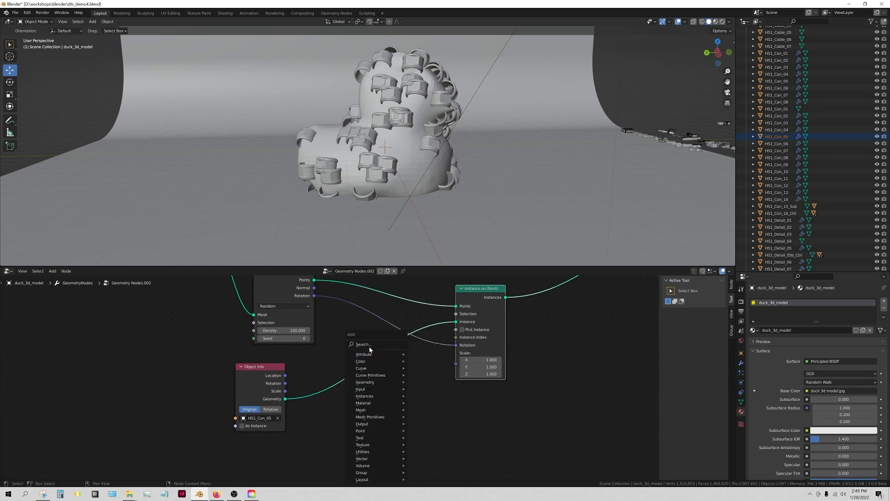
text(rand)
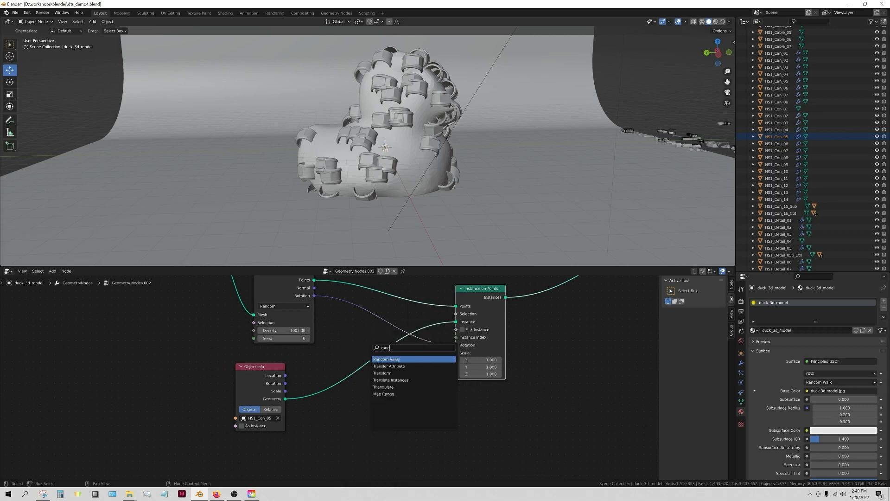
key(Return)
click(429, 393)
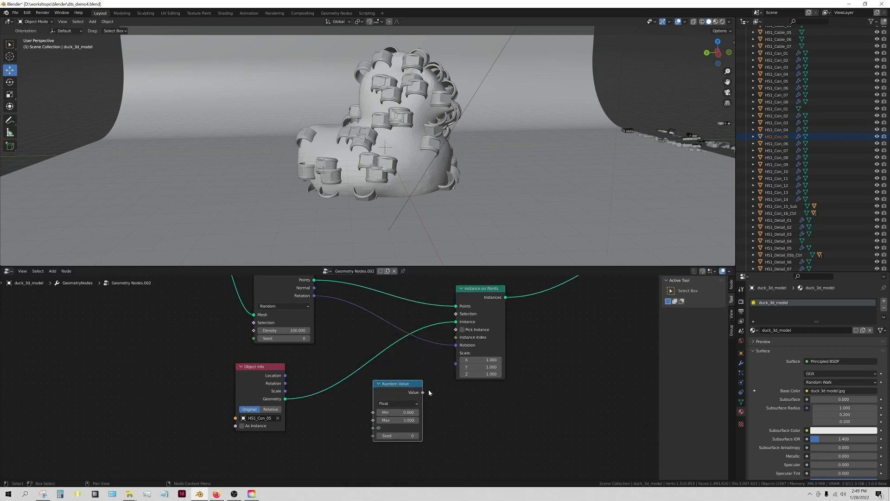
drag(422, 392, 456, 363)
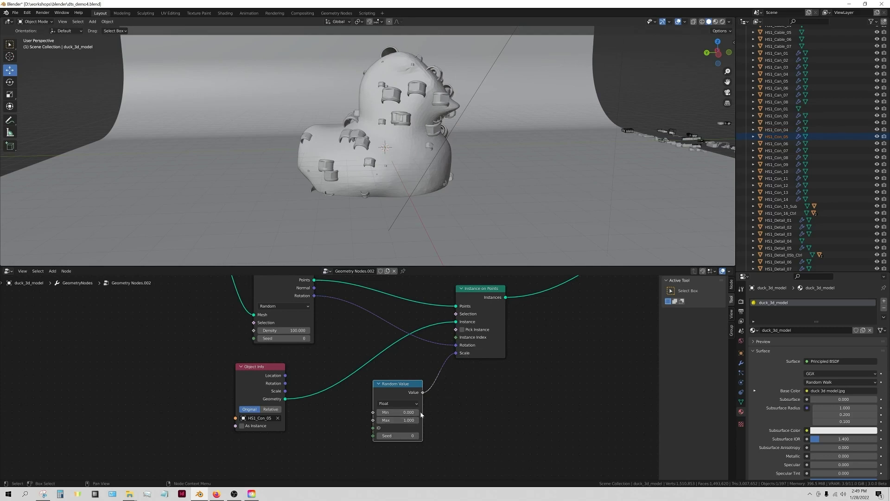
Set the Random Value node's Min to 0.01 and Max to 0.5, and inspect the part sizes on the duck.
click(419, 412)
text(.01)
key(Return)
key(Return)
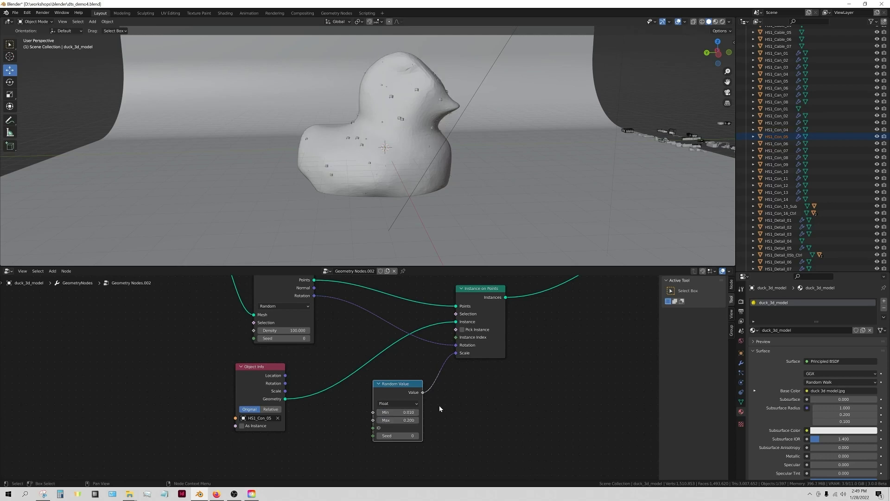
click(398, 420)
text(.5)
key(Return)
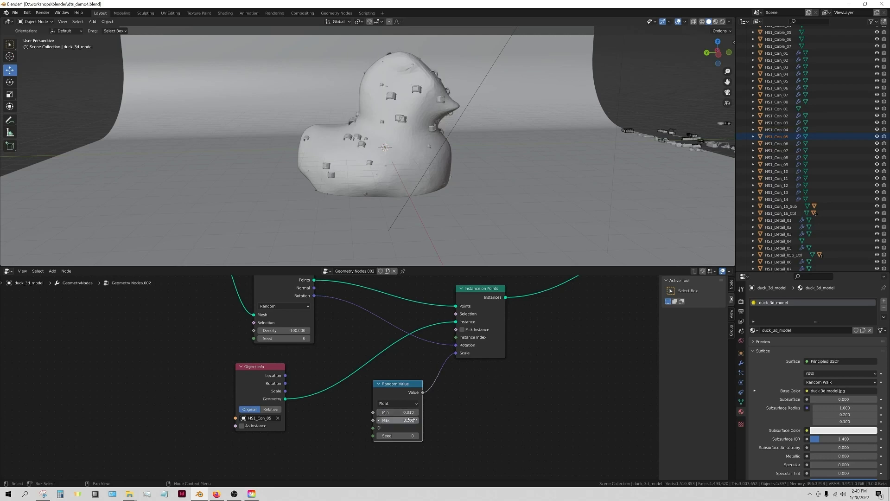
scroll(406, 103, up, 2)
shift+middle_drag(407, 102, 455, 136)
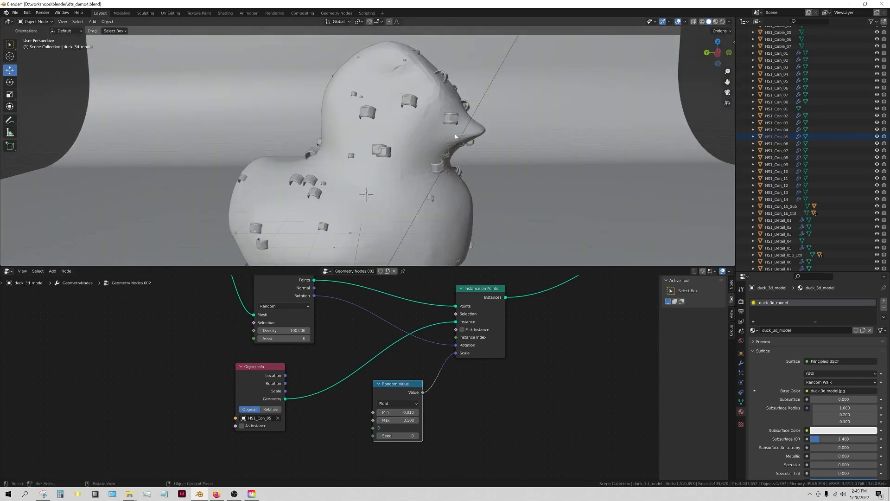
Set the Seed of Distribute Points on Faces to 2 and inspect the new part distribution.
click(307, 338)
click(308, 338)
scroll(424, 190, down, 3)
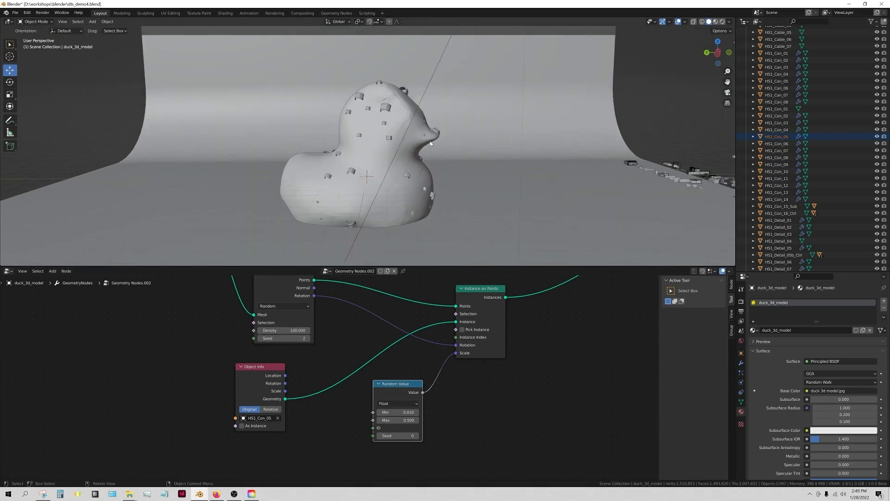
mouse_move(427, 191)
middle_down()
mouse_move(403, 205)
mouse_move(418, 200)
middle_up()
scroll(417, 201, down, 3)
scroll(408, 343, down, 1)
scroll(409, 343, down, 3)
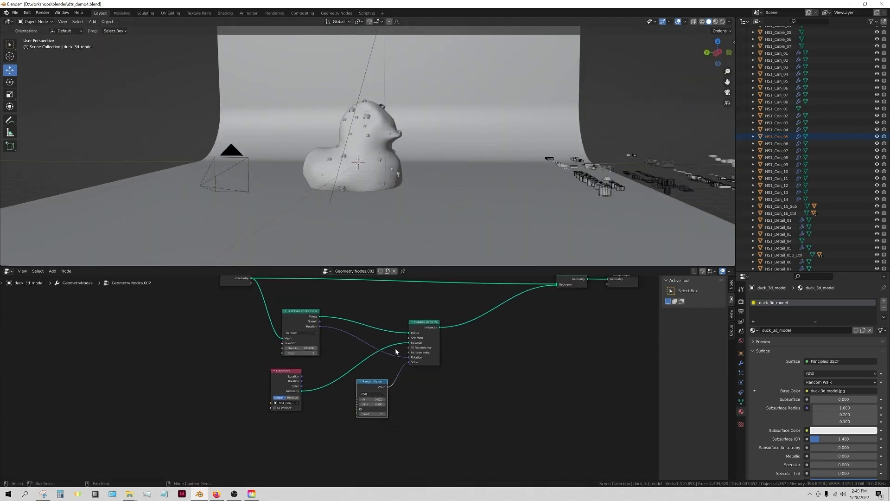
Move Group Input higher and shift the four scatter nodes together up beneath the main geometry link.
drag(286, 332, 268, 311)
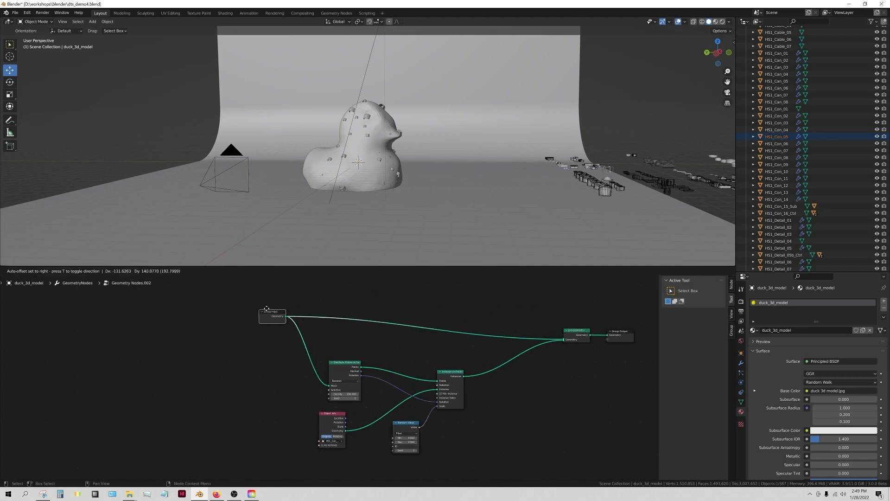
drag(468, 465, 308, 354)
drag(341, 360, 349, 341)
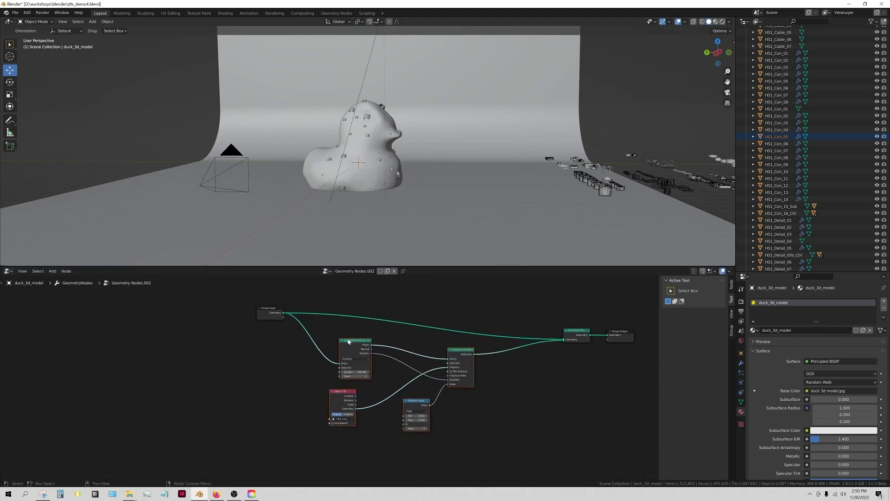
click(315, 352)
Duplicate the Distribute Points on Faces, Instance on Points and Random Value nodes and place the copies below the first branch.
drag(473, 438, 361, 349)
scroll(366, 427, down, 1)
middle_drag(367, 427, 367, 386)
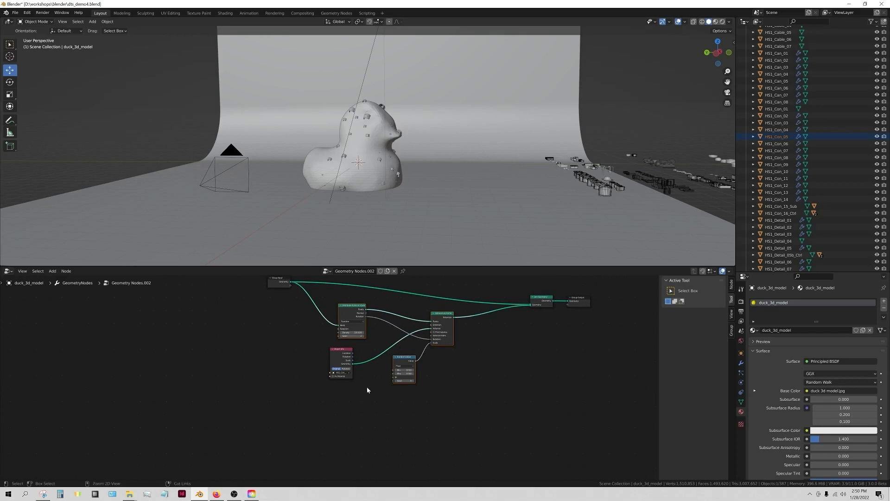
key(shift+d)
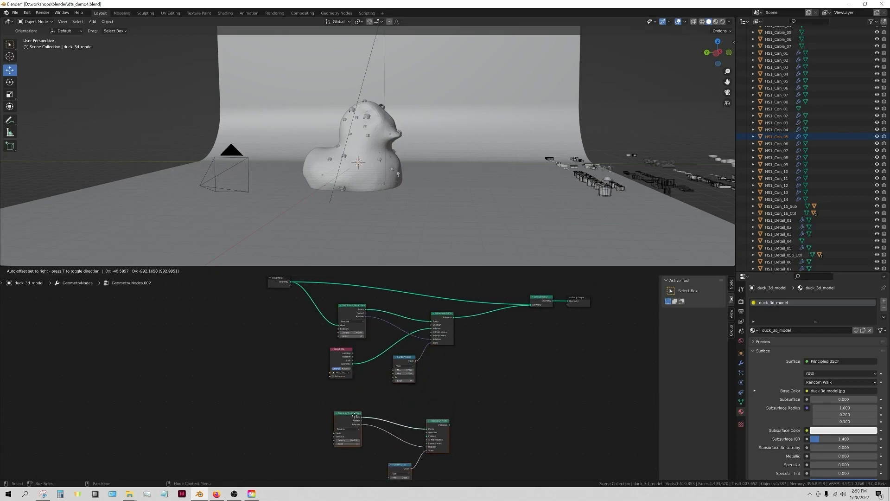
scroll(373, 392, down, 1)
middle_drag(374, 392, 384, 379)
middle_drag(320, 304, 319, 324)
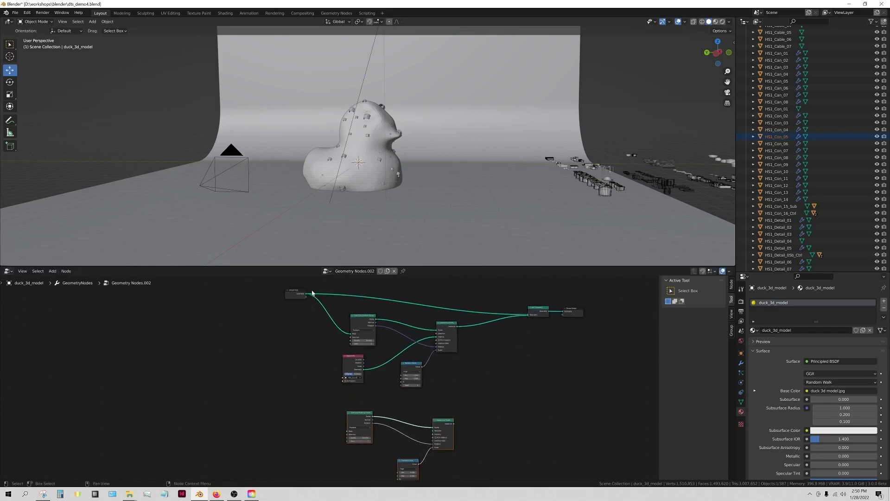
Connect Group Input's Geometry to the duplicated distribute node's Mesh, and the duplicated Instance on Points' Instances to Join Geometry.
drag(306, 295, 349, 431)
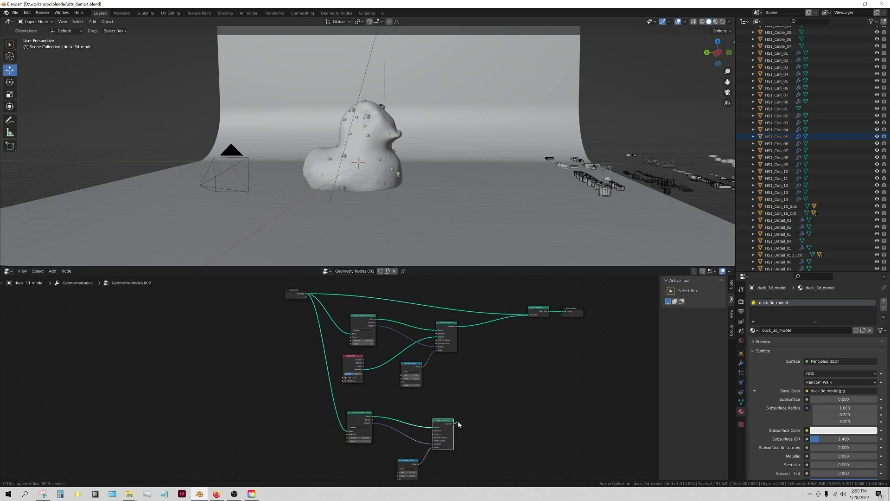
drag(452, 424, 528, 315)
middle_drag(512, 411, 516, 327)
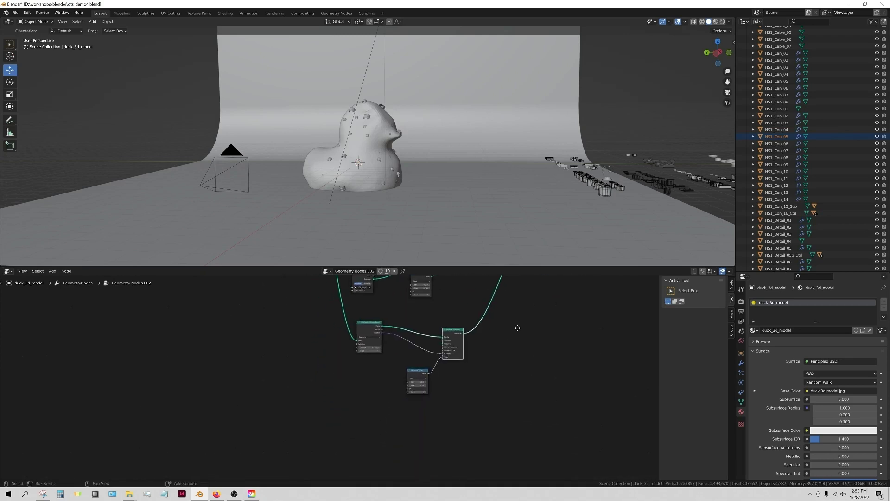
Bring HS1_Can_05 in as an Object Info node, connect its Geometry to the second Instance on Points' Instance input, and inspect the duck.
scroll(441, 405, up, 2)
drag(779, 81, 357, 408)
drag(329, 434, 441, 342)
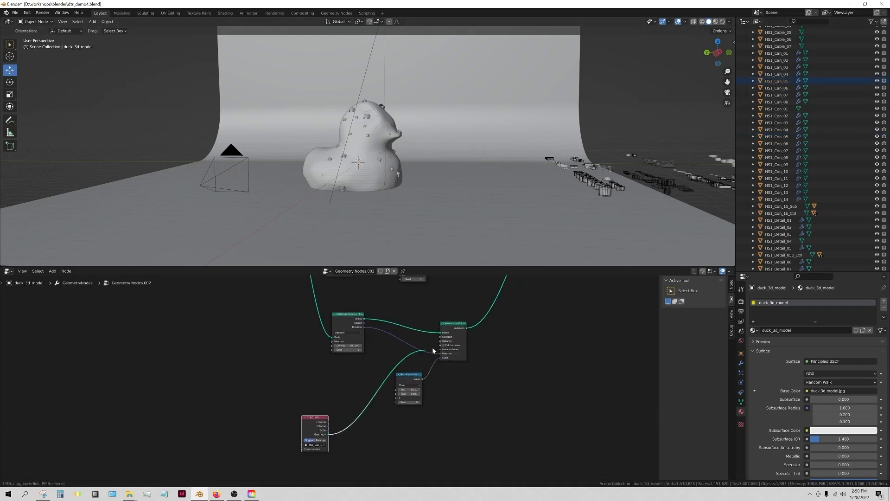
scroll(374, 161, up, 4)
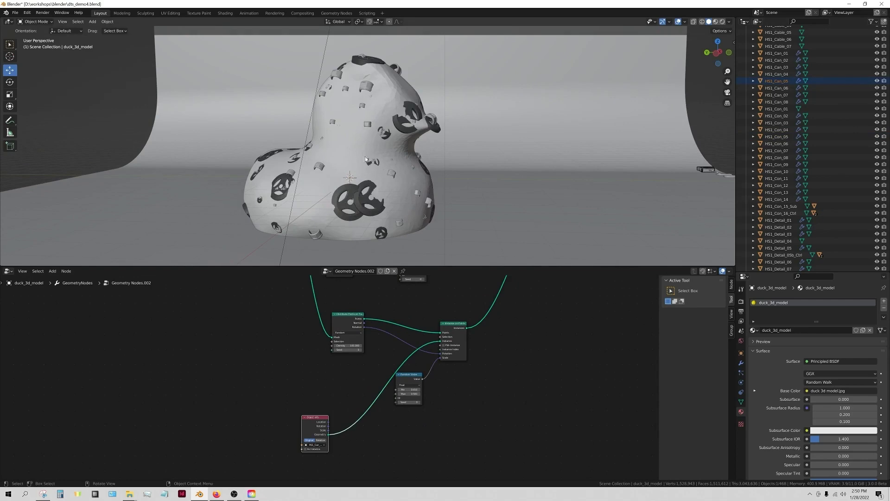
middle_drag(365, 159, 397, 160)
scroll(329, 169, up, 3)
scroll(266, 182, down, 4)
scroll(412, 193, up, 3)
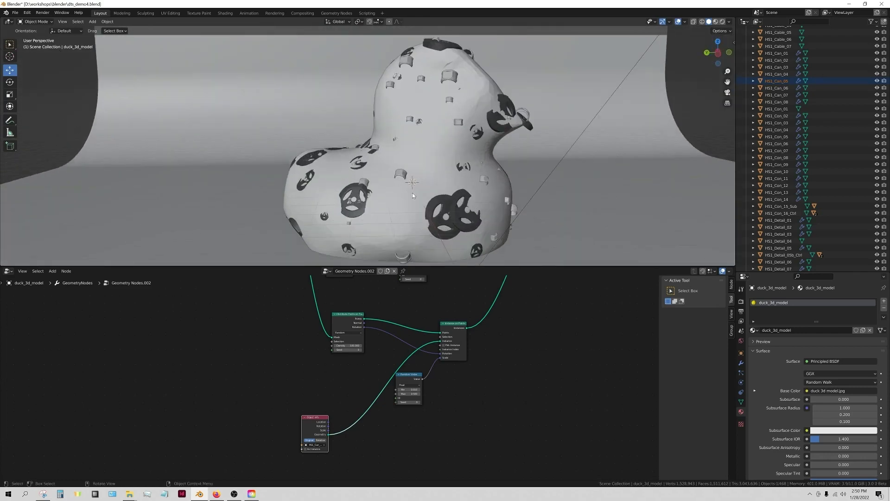
Move the first scatter branch above the main geometry link and the second branch close below it.
scroll(413, 192, down, 5)
scroll(412, 334, down, 3)
middle_drag(417, 339, 433, 426)
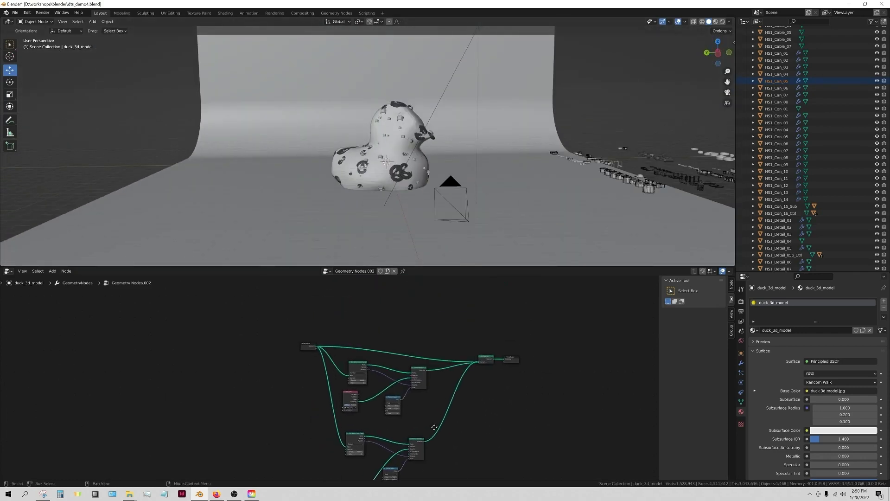
drag(424, 420, 373, 293)
scroll(431, 449, down, 2)
middle_drag(430, 459, 435, 419)
drag(419, 456, 363, 334)
click(447, 385)
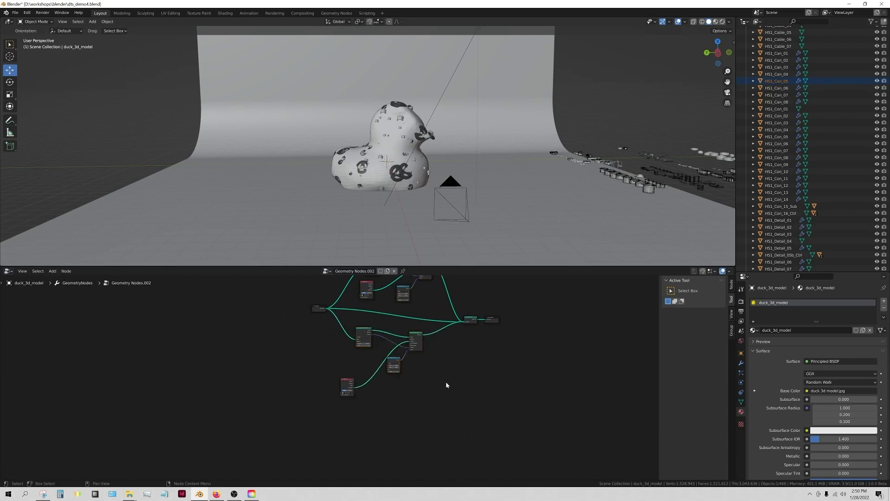
Bring HS1_Con_12, HS1_Detail_15 and HS1_Detail_12 into the node tree as Object Info nodes, placed in empty space beside the branches.
drag(783, 185, 263, 438)
scroll(812, 221, down, 5)
drag(780, 223, 245, 413)
drag(779, 201, 206, 379)
Duplicate the second branch's distribute, instance and random value nodes twice, stacking the two copies below it.
scroll(377, 341, down, 2)
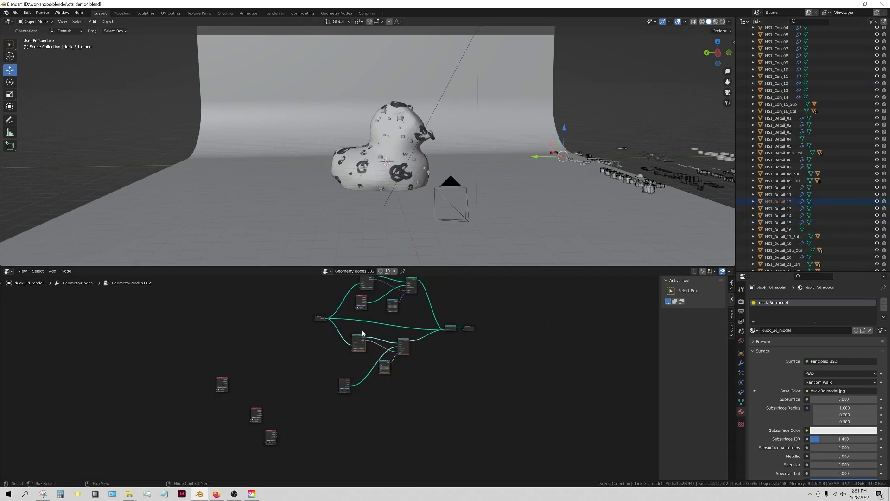
shift+scroll(398, 384, down, 3)
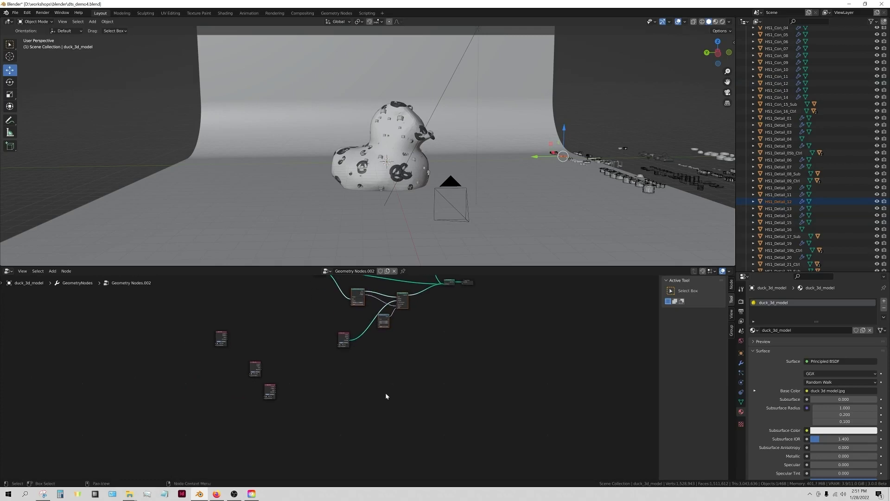
drag(359, 295, 356, 365)
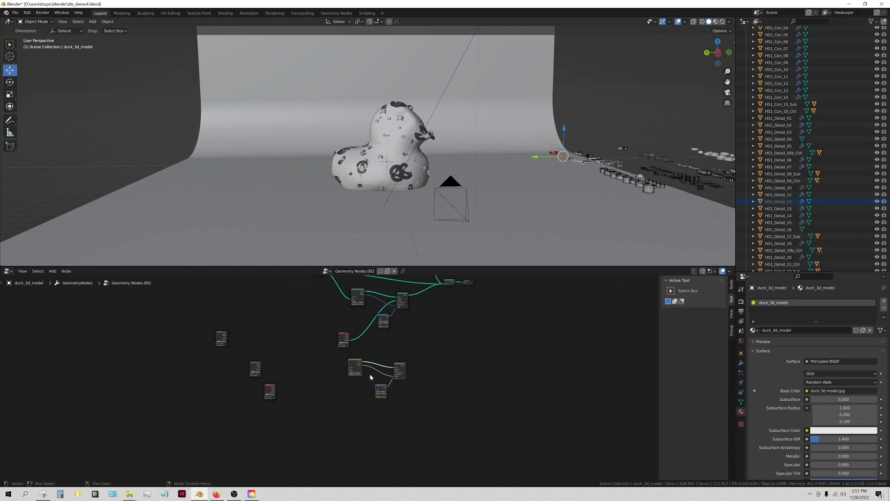
key(ctrl+v)
key(shift+d)
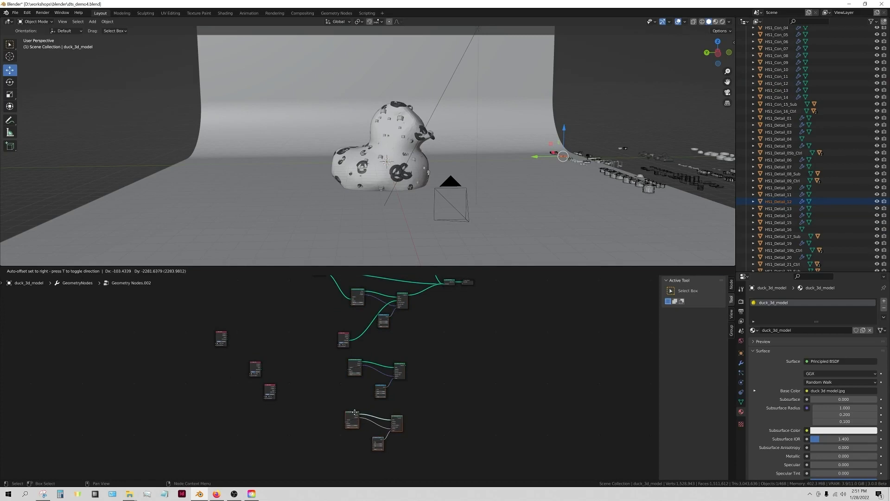
click(433, 364)
Enlarge the node editor over most of the 3D viewport to make room for the whole node tree.
drag(405, 363, 444, 310)
drag(430, 265, 429, 86)
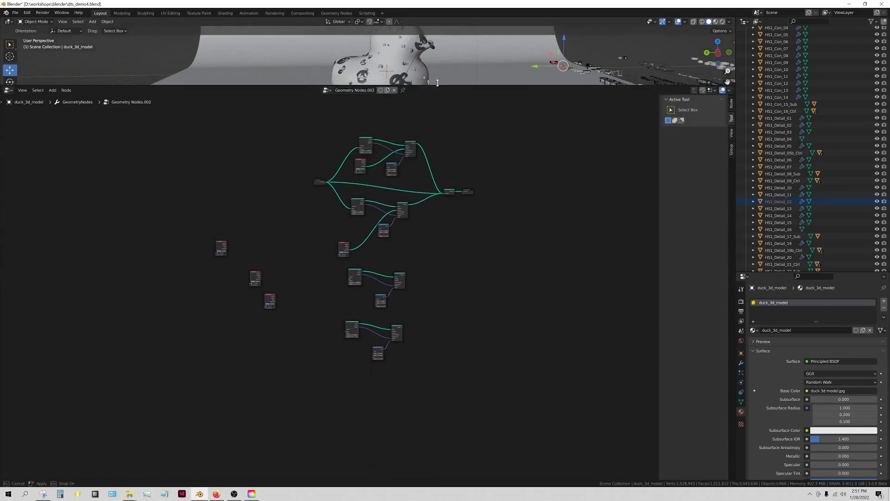
Connect the Instances outputs of the two lowest branches to the Join Geometry node.
scroll(475, 307, up, 3)
middle_drag(479, 305, 431, 378)
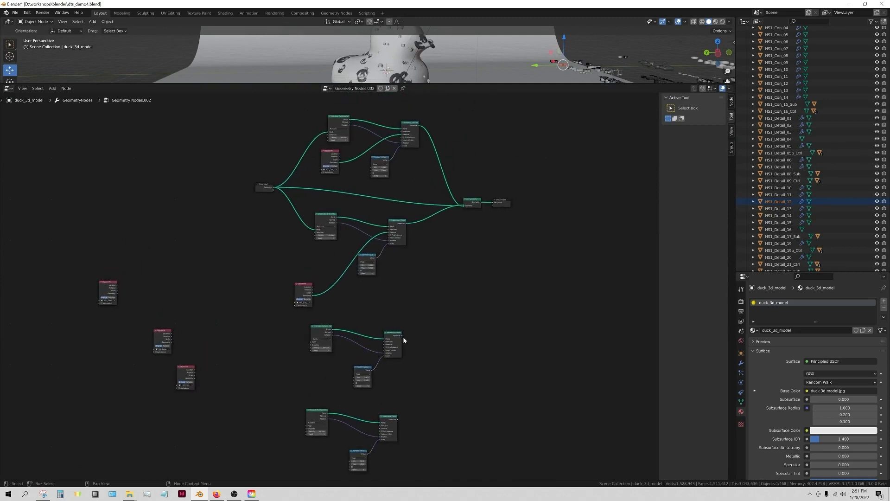
drag(402, 335, 463, 206)
drag(397, 416, 463, 207)
middle_drag(400, 380, 449, 334)
scroll(449, 334, up, 3)
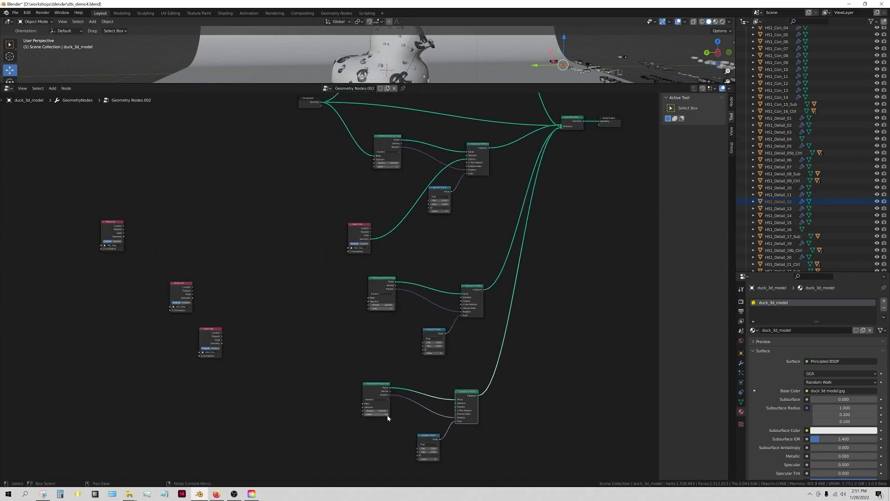
Place two of the loose Object Info nodes in the two lowest branches and link their Geometry to the Instance inputs.
click(221, 344)
drag(216, 332, 456, 408)
drag(174, 288, 463, 304)
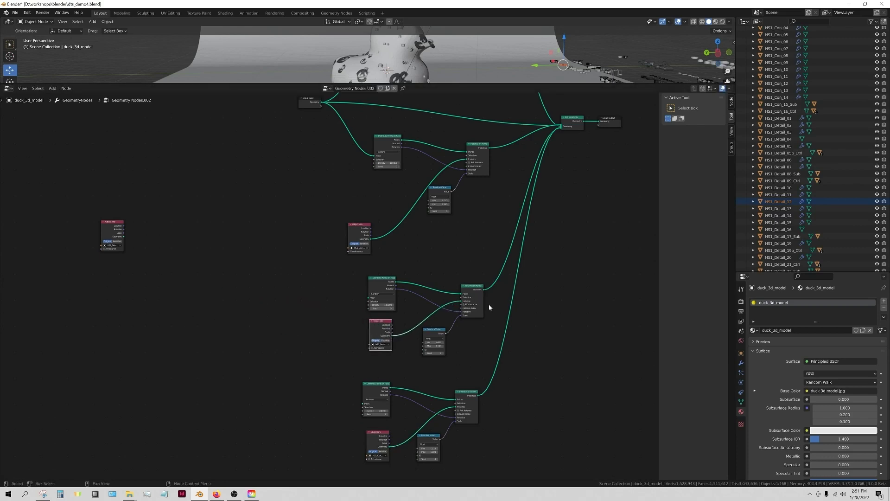
Link the Group Input geometry to the Mesh inputs of both lower Distribute Points on Faces nodes.
scroll(493, 368, up, 1)
scroll(492, 372, down, 2)
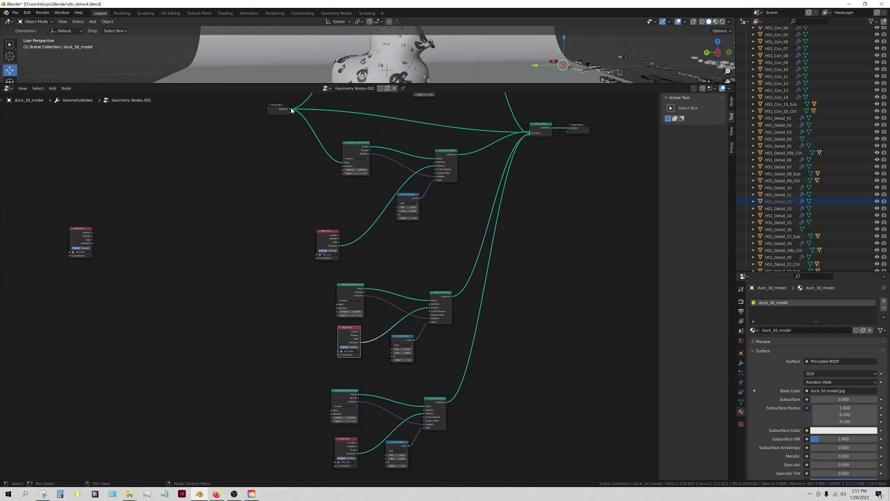
drag(290, 110, 337, 305)
drag(289, 109, 332, 410)
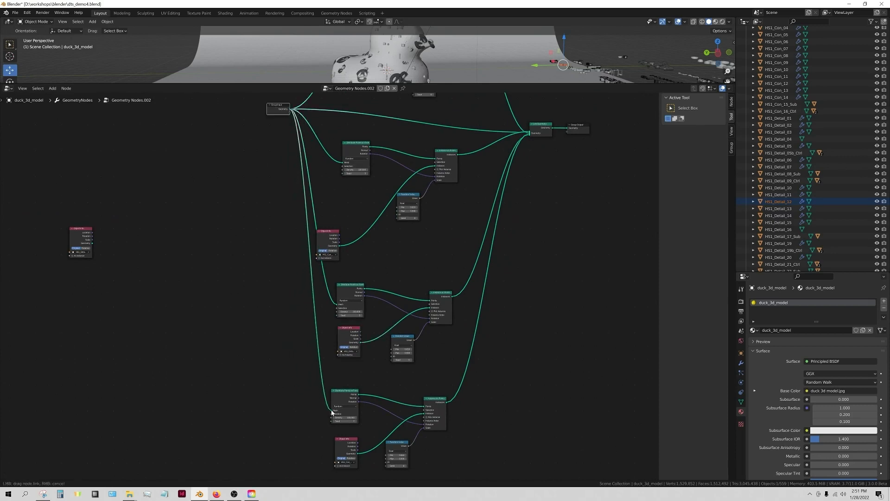
Enlarge the 3D viewport and examine the scattered parts on the duck from several sides.
drag(457, 84, 442, 286)
scroll(440, 188, up, 5)
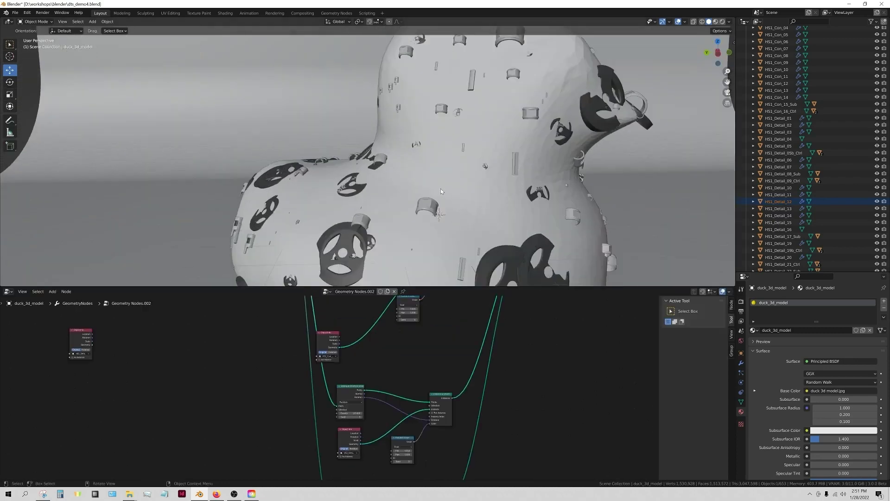
middle_drag(439, 187, 401, 183)
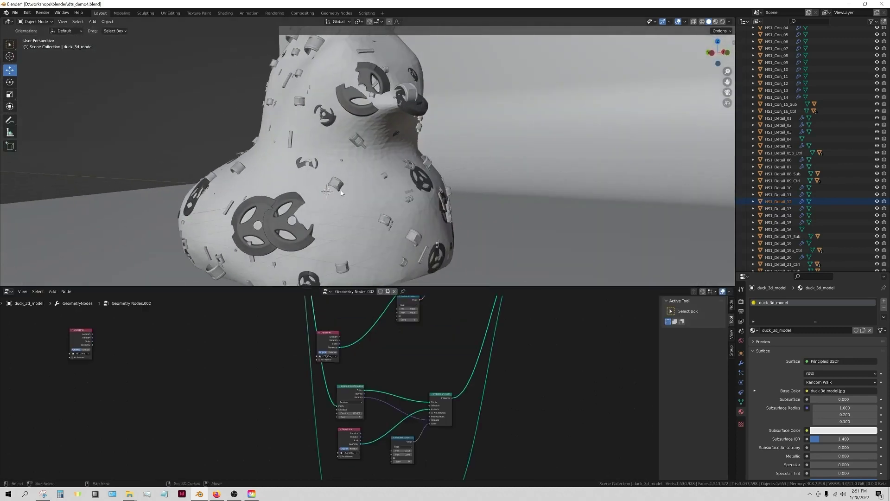
middle_drag(340, 192, 536, 203)
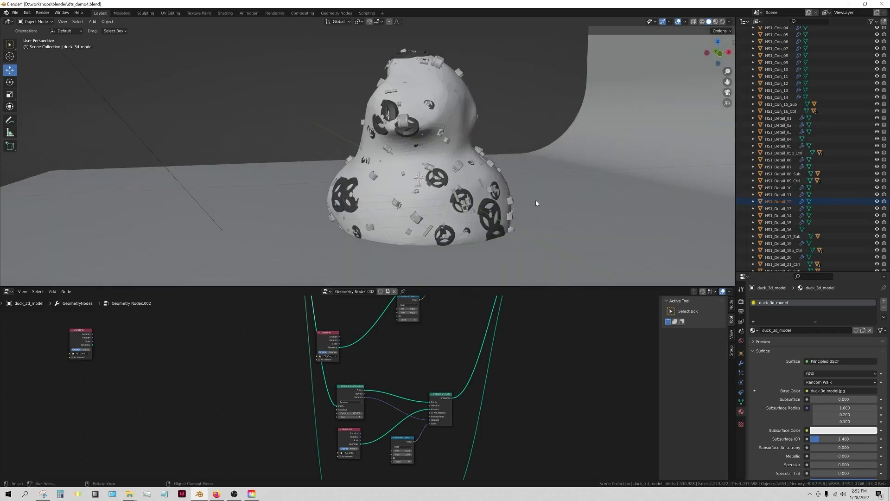
Raise the point density of the third branch and view the duck through the camera.
scroll(384, 362, up, 2)
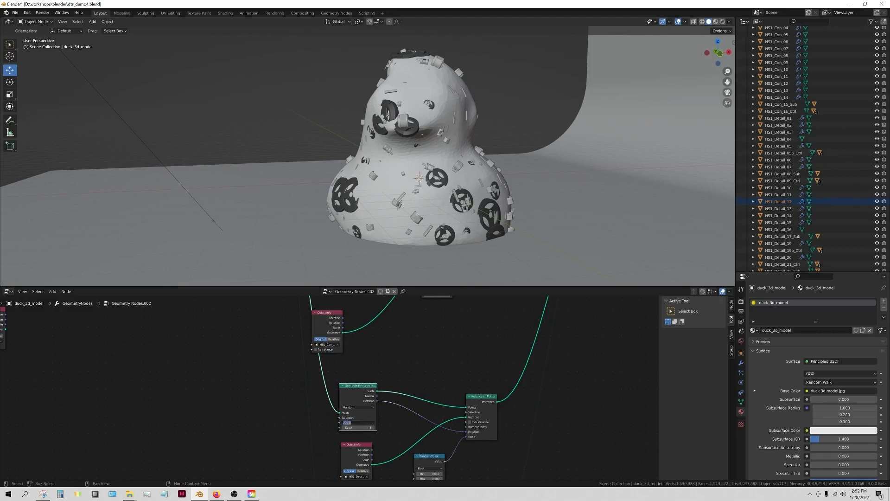
key(Return)
middle_drag(352, 204, 510, 195)
click(728, 93)
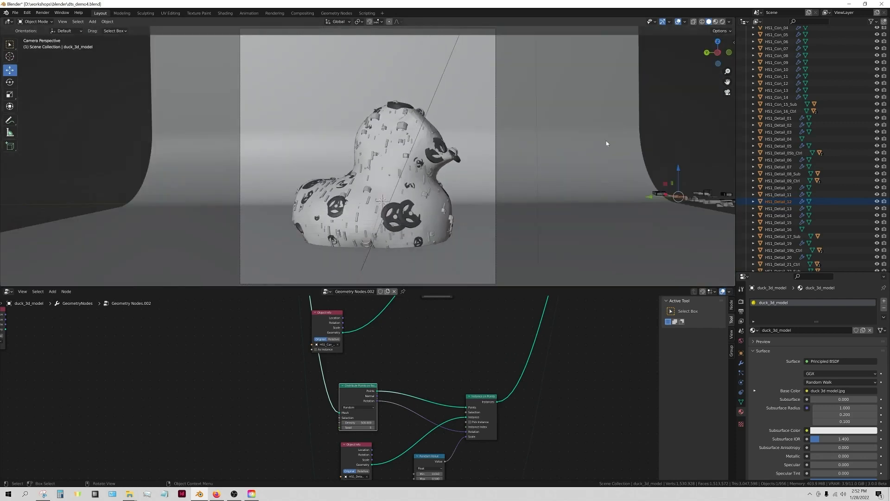
Change the backdrop plane's surface shader to Diffuse BSDF and check the duck in an enlarged viewport with rendered shading.
click(643, 274)
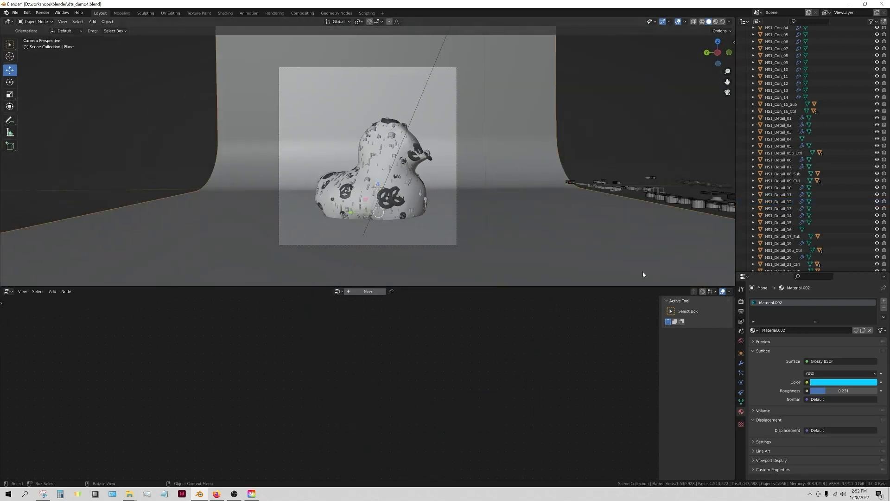
click(833, 362)
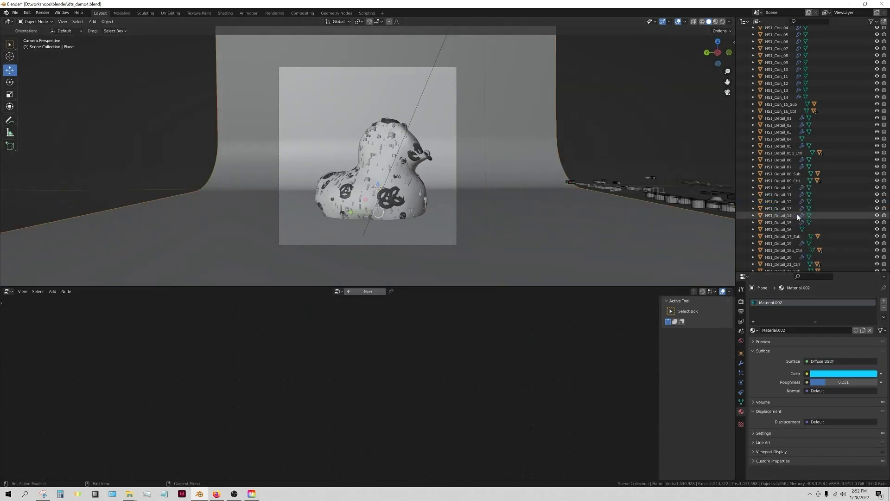
click(722, 22)
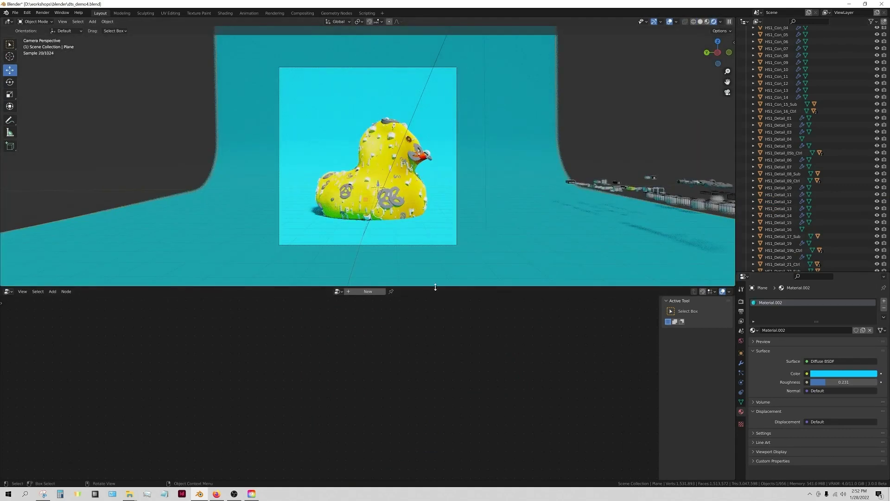
drag(436, 287, 434, 367)
scroll(430, 315, up, 4)
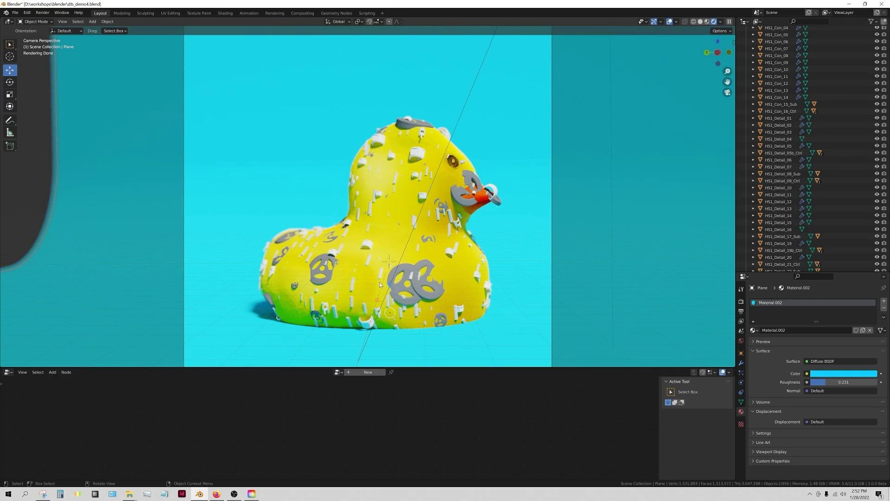
Return to solid shading, reselect the duck and raise the point density of the fourth branch in the enlarged node editor.
click(700, 22)
click(386, 232)
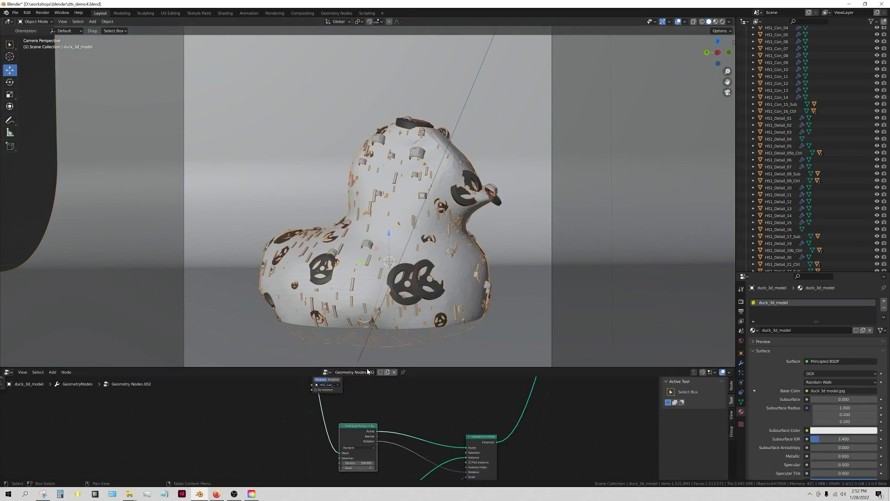
drag(368, 367, 368, 233)
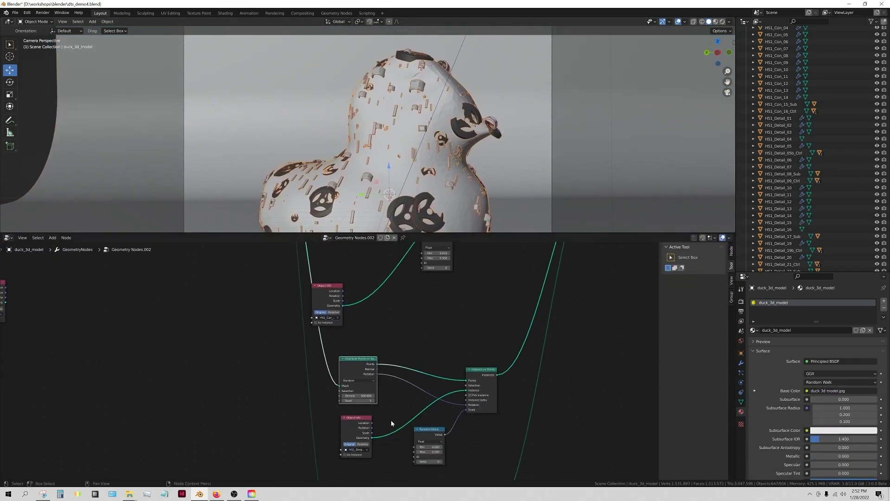
click(352, 375)
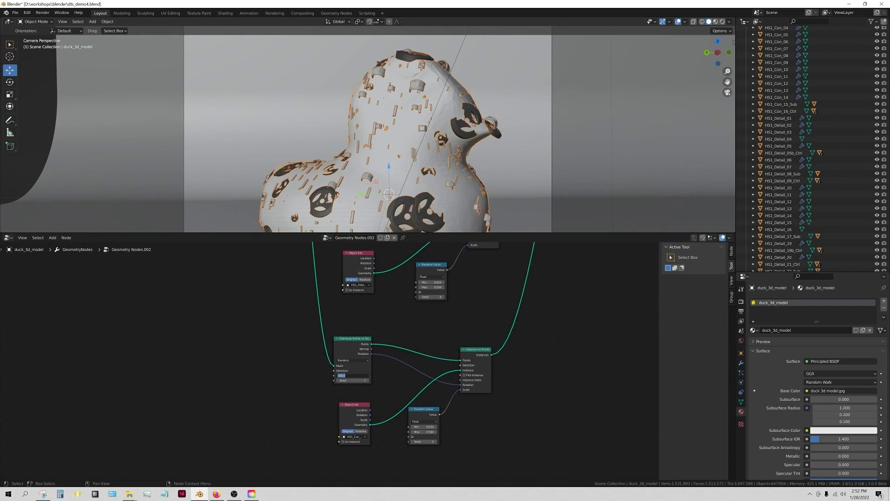
click(339, 375)
key(Return)
Try a point density of 1000 on the second branch's distribute node.
middle_drag(404, 287, 398, 439)
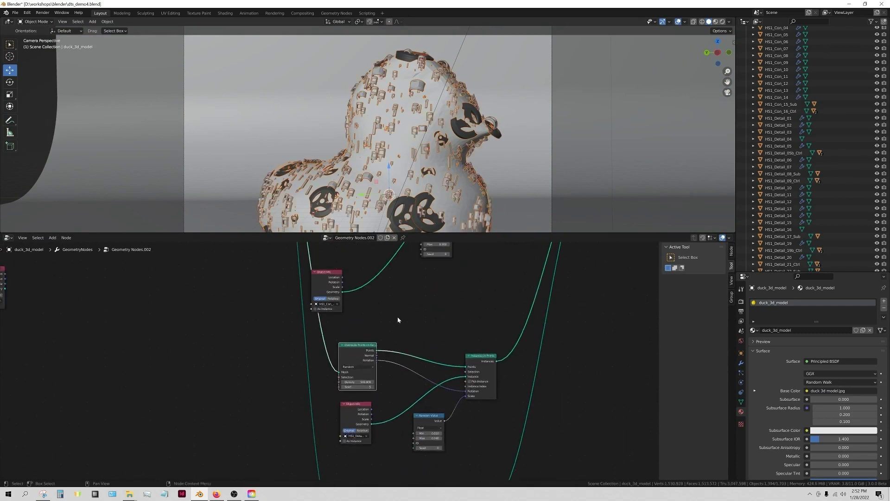
middle_drag(397, 316, 396, 353)
shift+scroll(366, 352, up, 3)
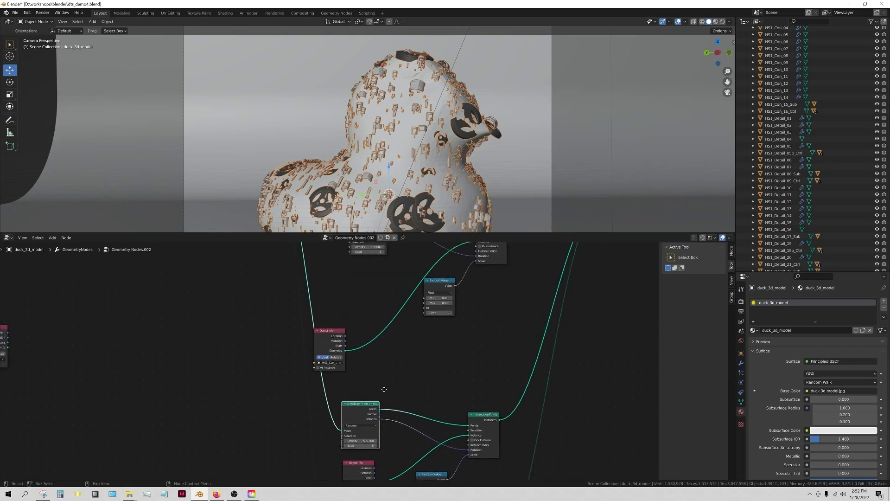
click(373, 281)
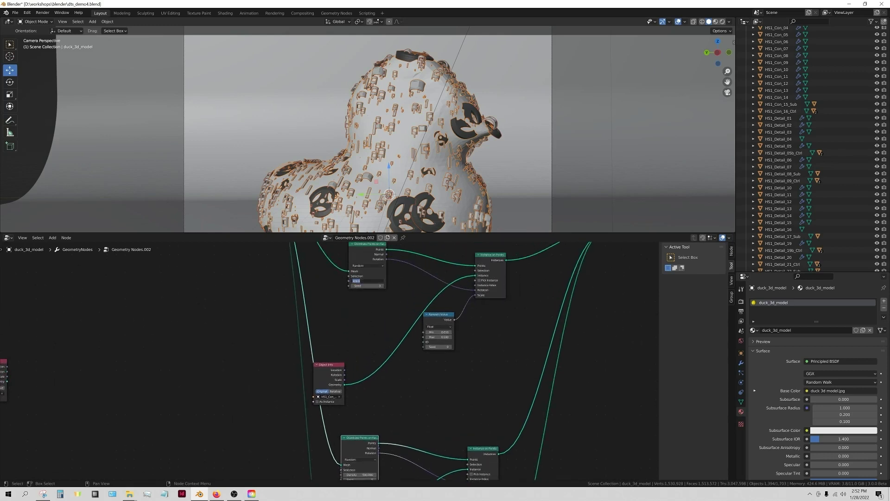
click(355, 280)
key(Return)
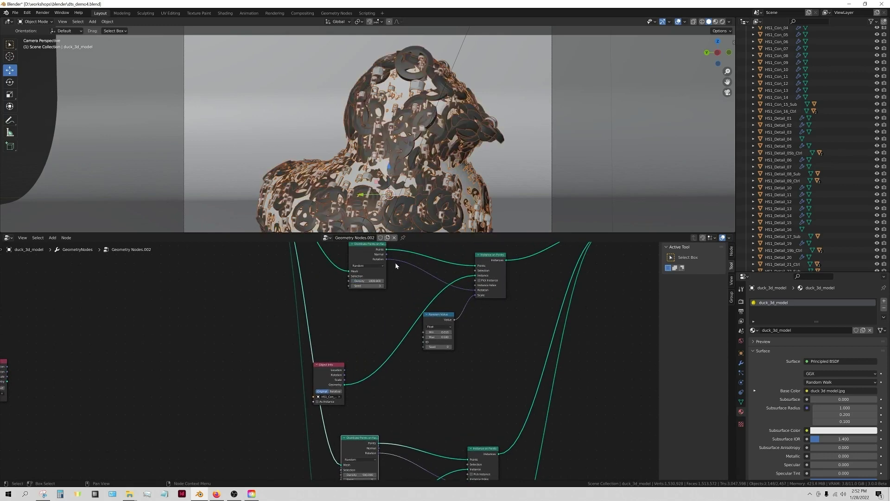
Set the second branch's point density to 500.
click(366, 281)
drag(356, 280, 353, 281)
key(Return)
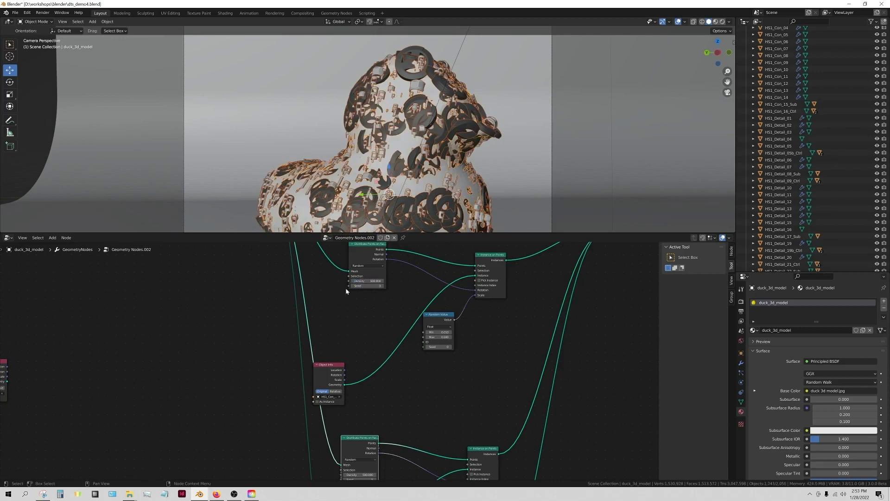
Give HS1_Con_05, the part used in the first branch, a new material with a Glossy BSDF surface.
middle_drag(396, 317, 388, 339)
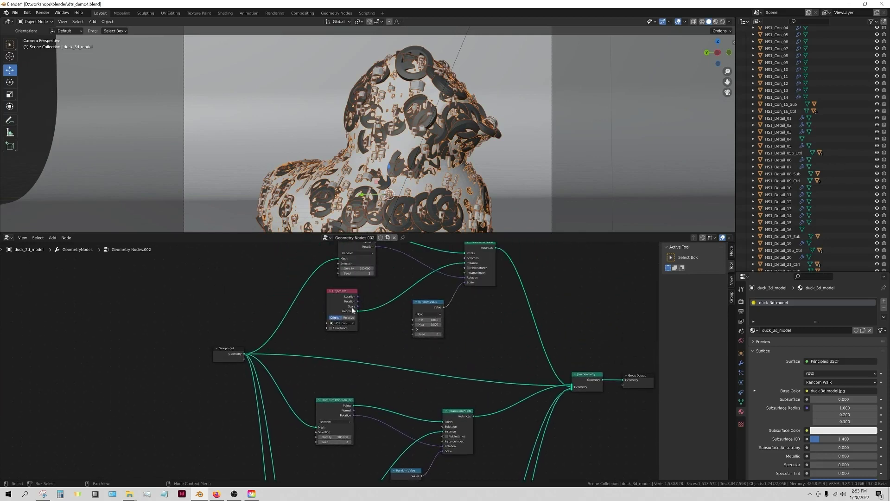
click(340, 326)
scroll(783, 174, up, 5)
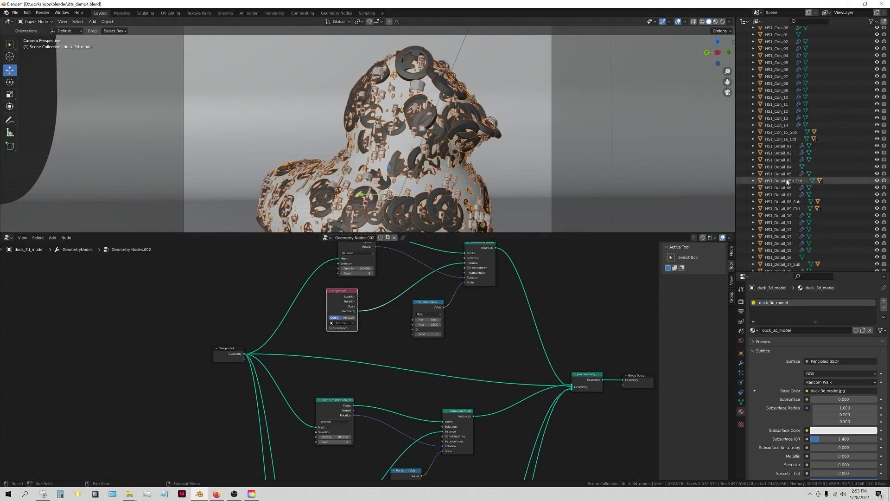
click(778, 117)
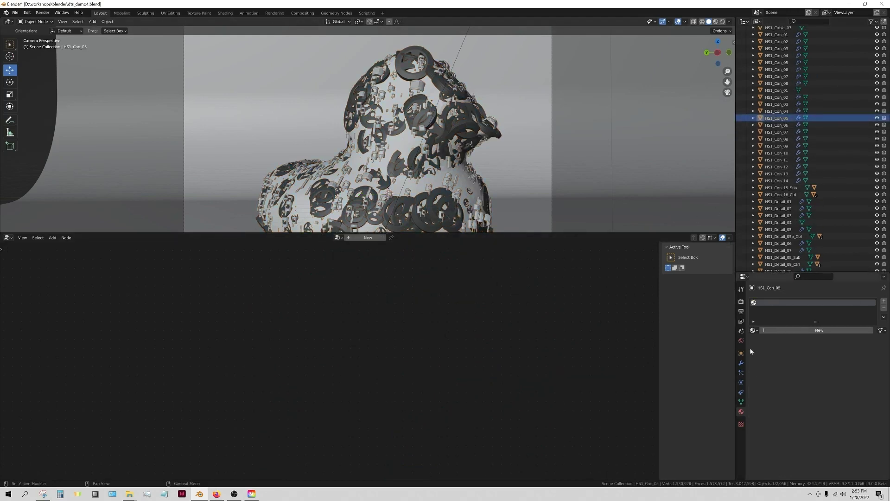
click(791, 331)
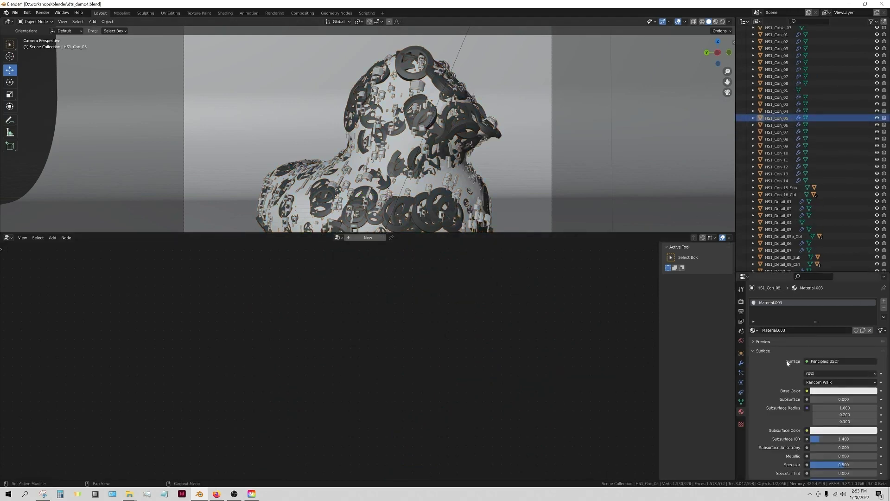
click(825, 361)
click(795, 240)
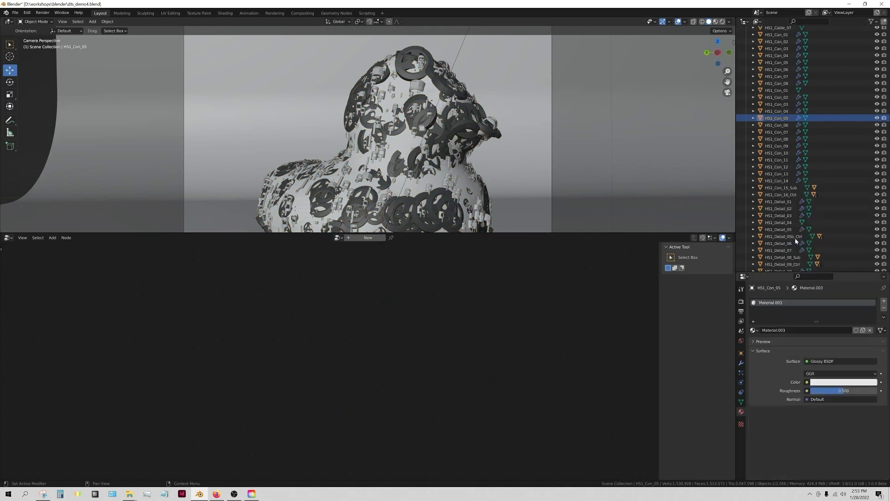
Set the glossy material's color to a golden orange-yellow and show the duck in rendered shading.
click(823, 382)
click(825, 320)
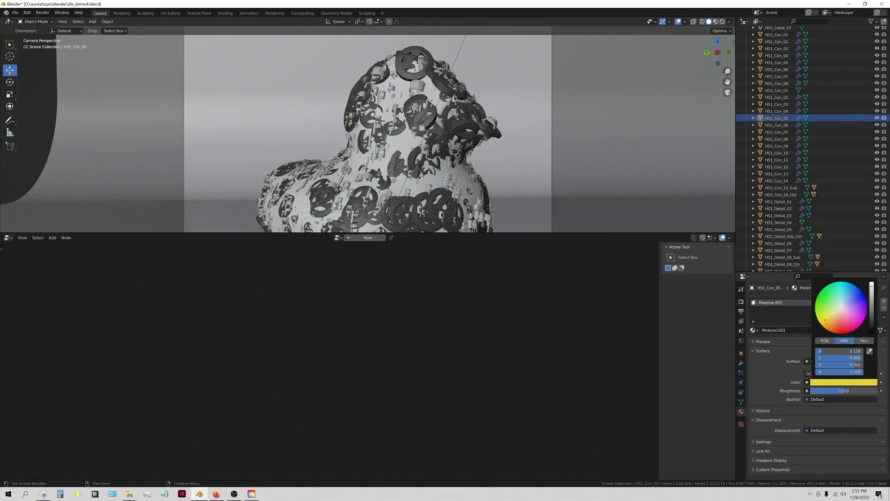
drag(825, 320, 826, 324)
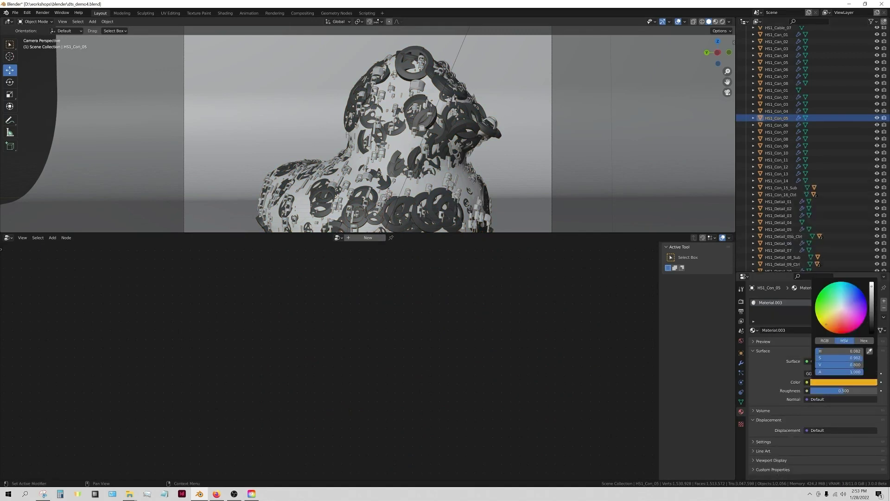
click(723, 22)
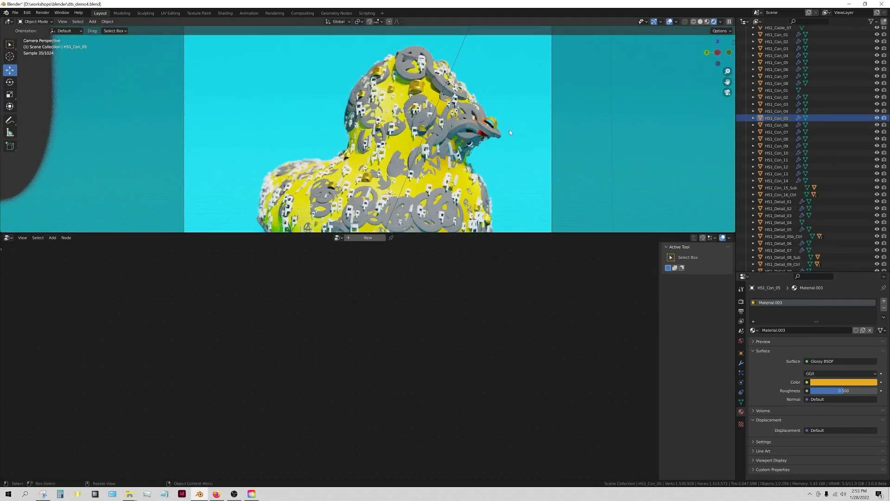
Reselect the duck and check which part the second branch's Object Info node uses.
click(456, 131)
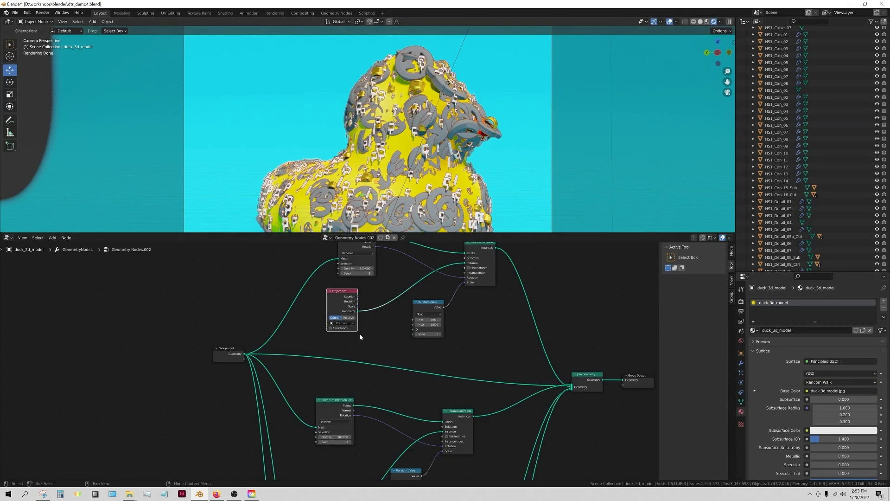
scroll(372, 393, down, 3)
middle_drag(371, 394, 370, 279)
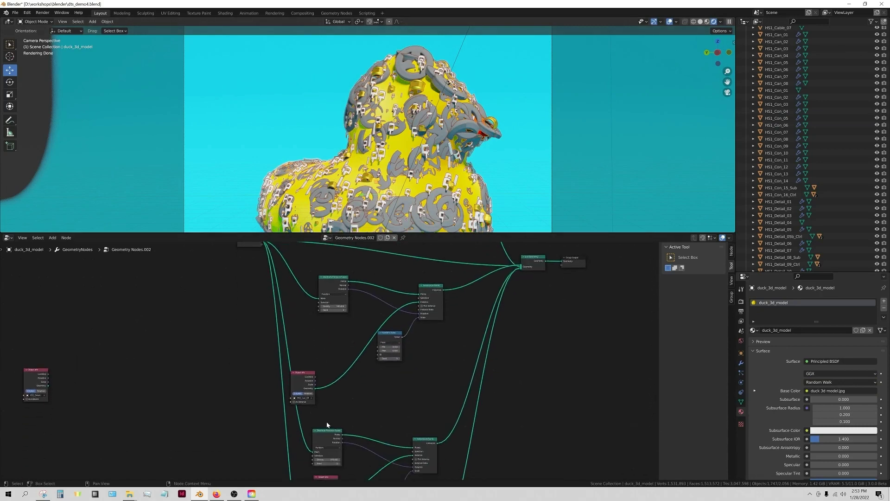
scroll(318, 423, up, 3)
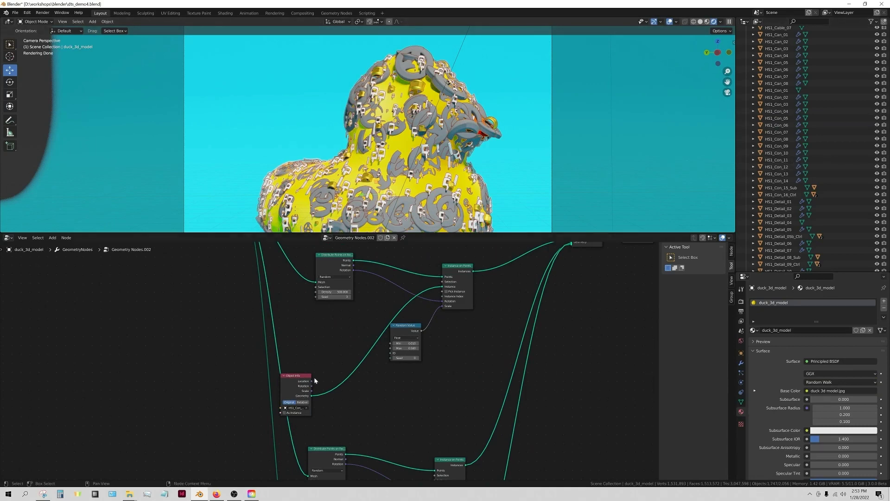
Assign the existing golden glossy material, Material.003, to HS1_Can_05, the part used in the second branch.
click(776, 62)
click(753, 330)
key(Down)
key(Down)
key(Down)
key(Down)
key(Down)
key(Down)
key(Down)
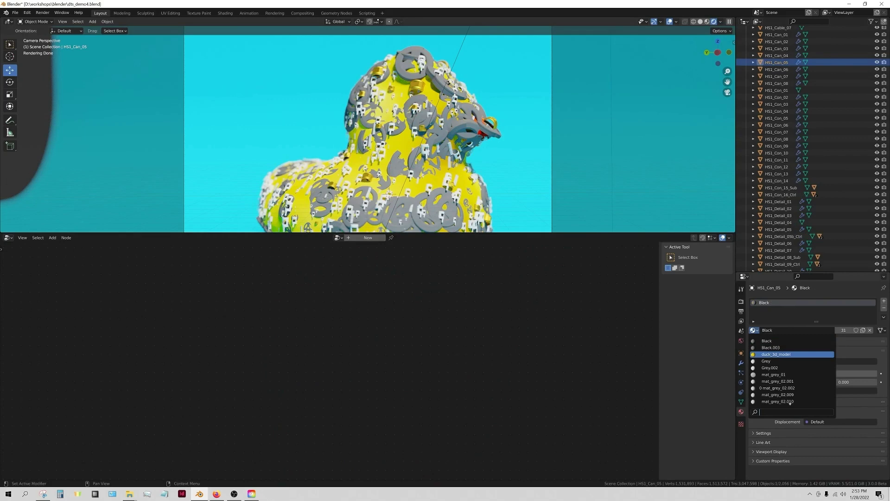
key(Down)
key(Down)
key(Down)
key(Down)
key(Down)
key(Down)
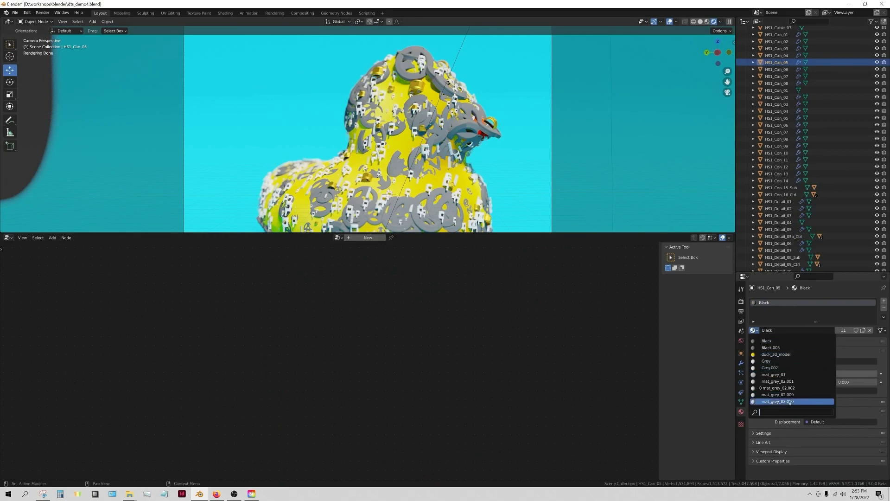
key(Return)
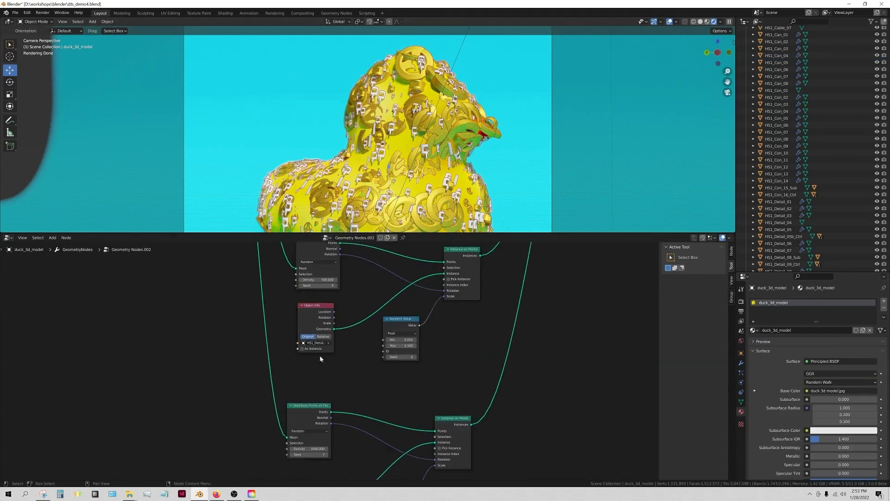
Assign the same golden glossy material, Material.003, to the HS1_Detail part used in the following branch.
scroll(785, 230, down, 4)
click(783, 222)
click(755, 330)
key(Down)
key(Down)
key(Down)
key(Down)
key(Down)
key(Down)
key(Return)
Find the part used in the last branch, assign Material.003 to HS1_Con_12, and enlarge the viewport to show the whole duck.
click(408, 186)
scroll(327, 371, down, 3)
middle_drag(333, 464, 326, 378)
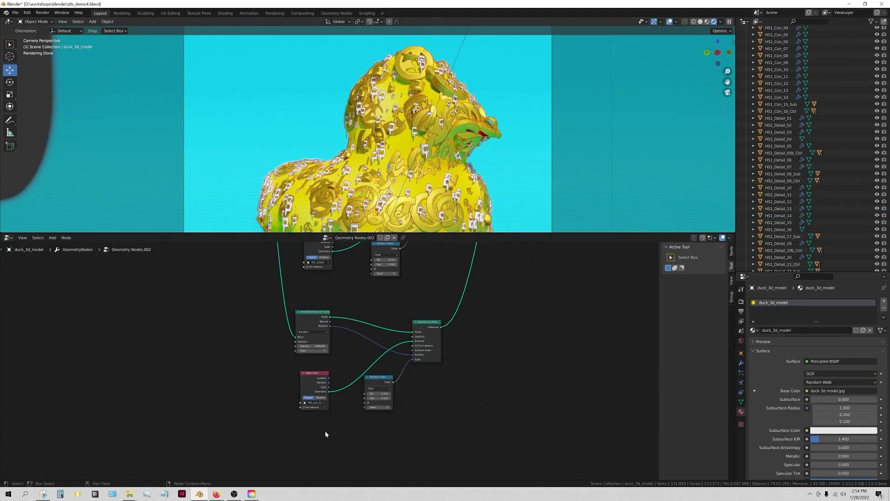
click(777, 83)
click(754, 330)
click(773, 371)
drag(546, 233, 535, 391)
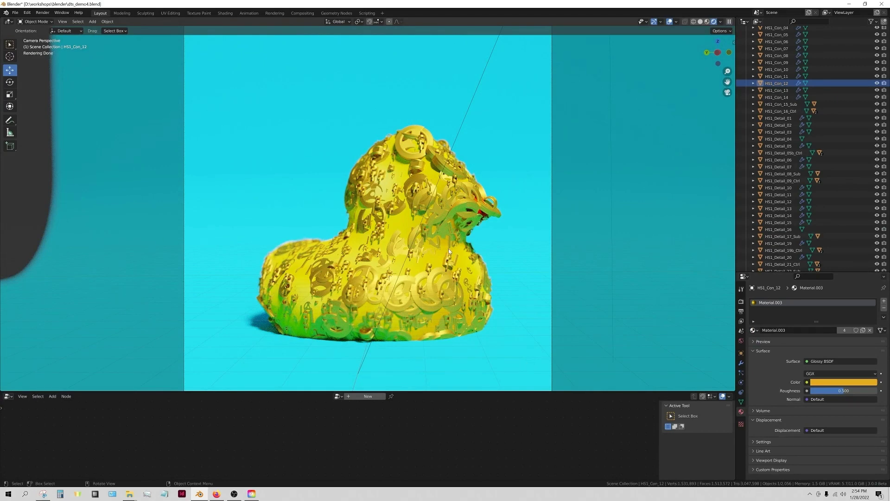
In solid shading, set the duck's last branch to a point density of 10000 and drive its instance rotation from the Normal output.
click(421, 275)
click(699, 21)
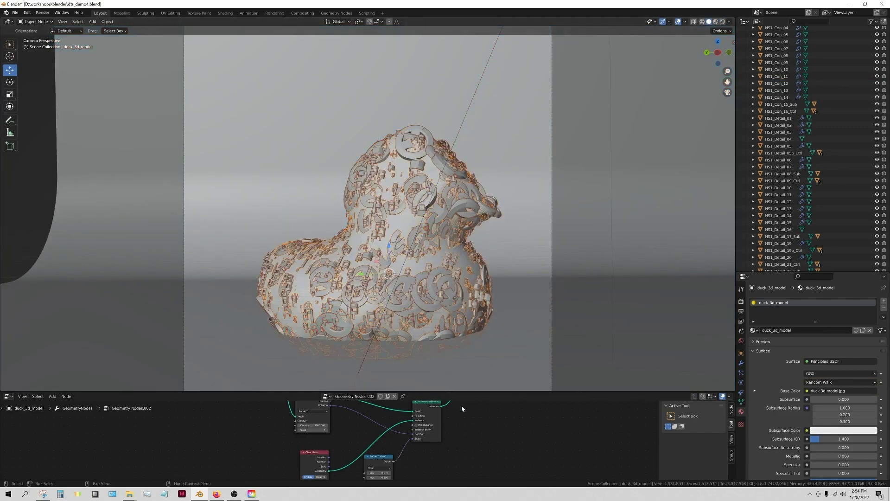
drag(472, 391, 474, 250)
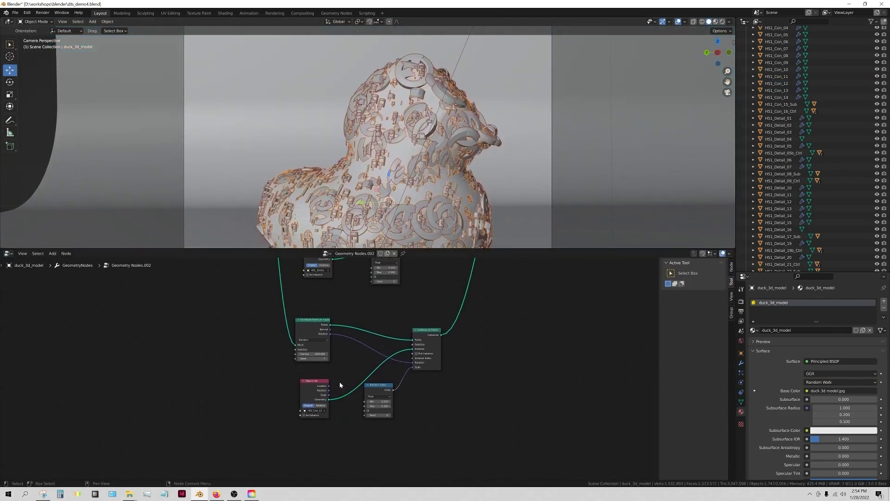
scroll(329, 368, up, 2)
double_click(308, 350)
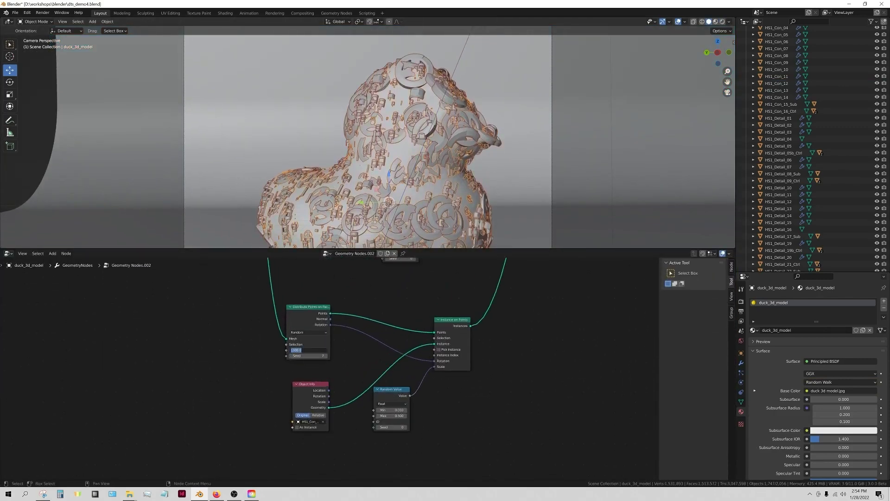
click(298, 350)
text(0)
key(Return)
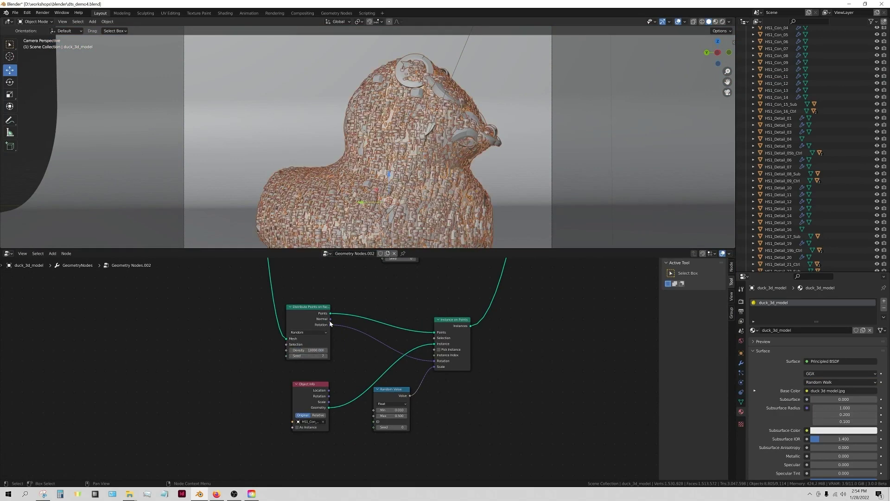
drag(330, 319, 435, 364)
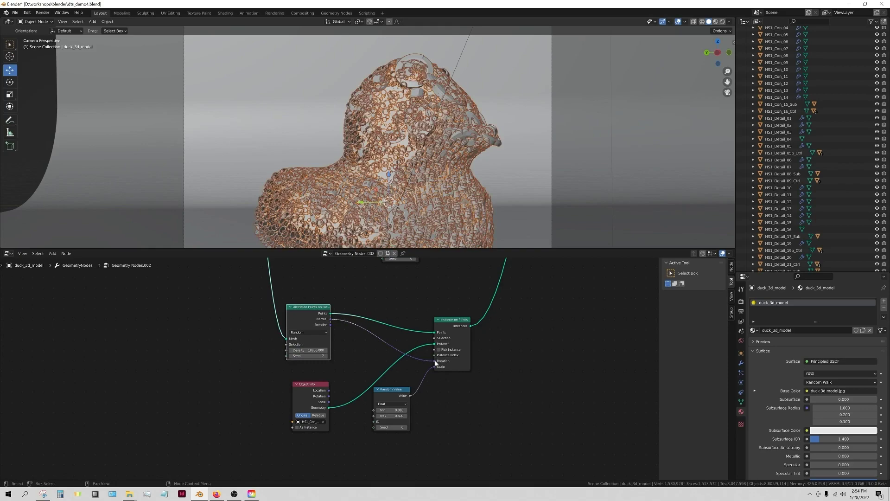
Show the duck in rendered shading in an enlarged viewport and recolor the backdrop plane's diffuse material magenta.
click(603, 176)
click(722, 21)
drag(541, 249, 541, 377)
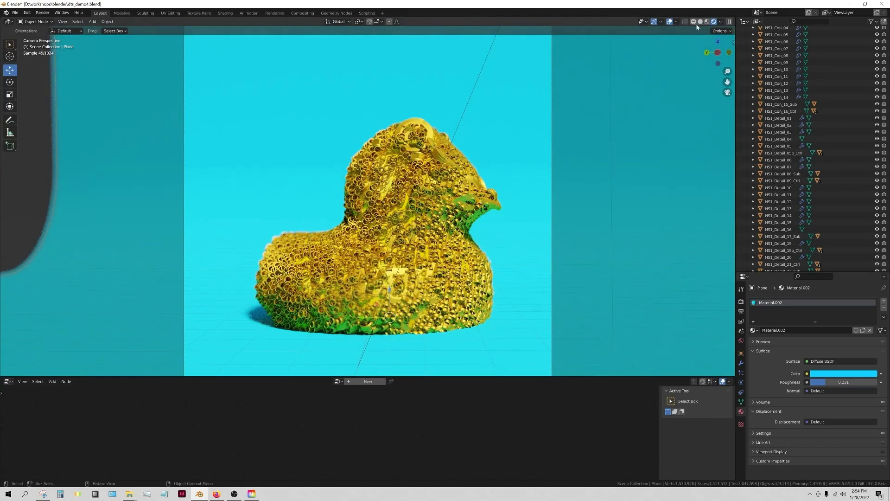
click(844, 373)
click(822, 280)
Set the camera's depth of field F-Stop to 0.3 and return the viewport to solid shading.
scroll(846, 119, up, 8)
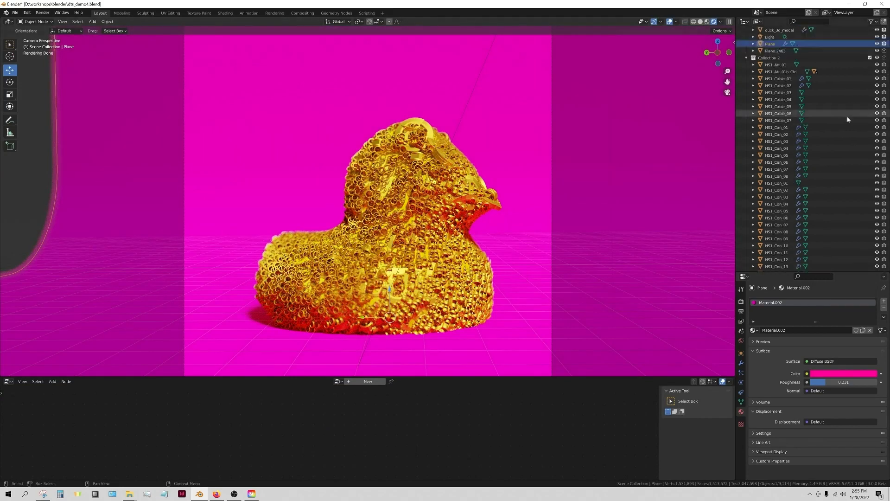
click(772, 43)
scroll(852, 417, down, 2)
click(875, 441)
click(699, 22)
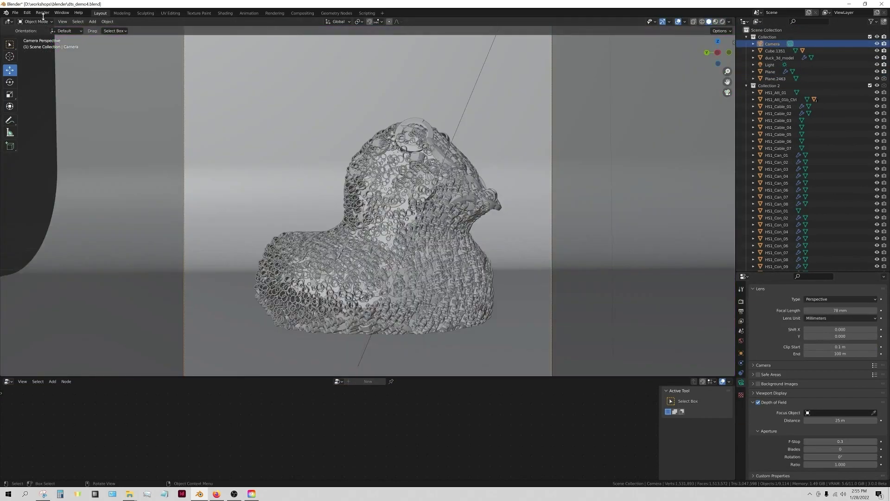